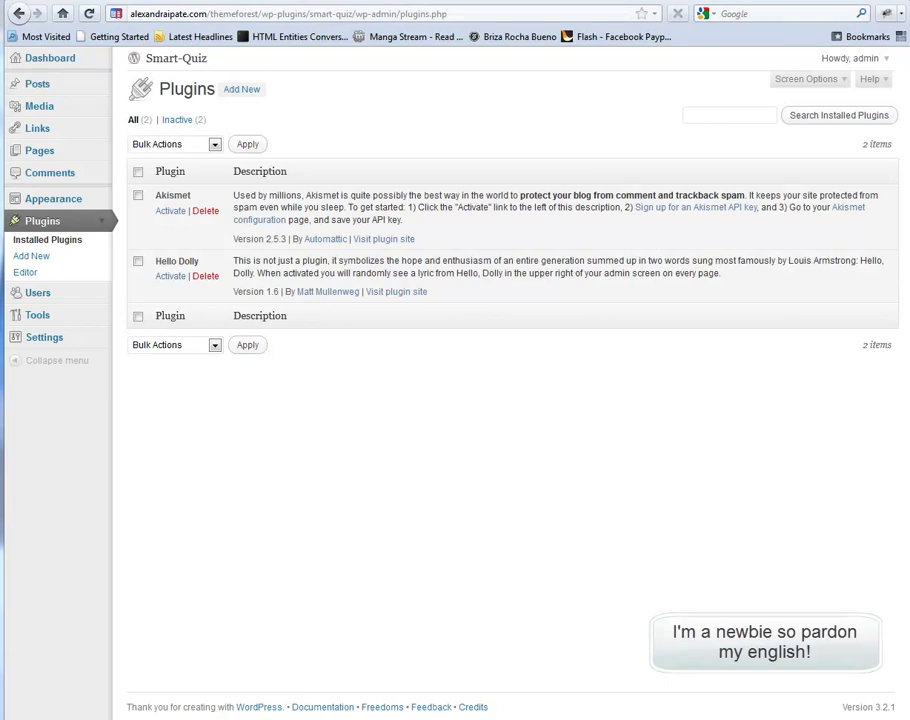
- Upload the plugin archive smart-quiz6.zip to WordPress and install it
click(65, 262)
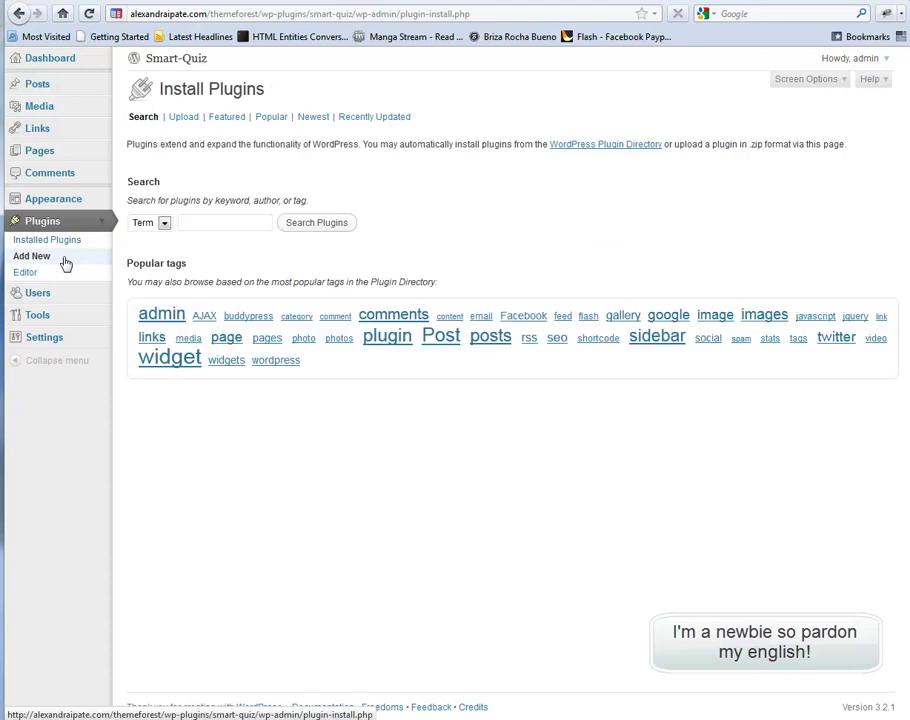
click(185, 117)
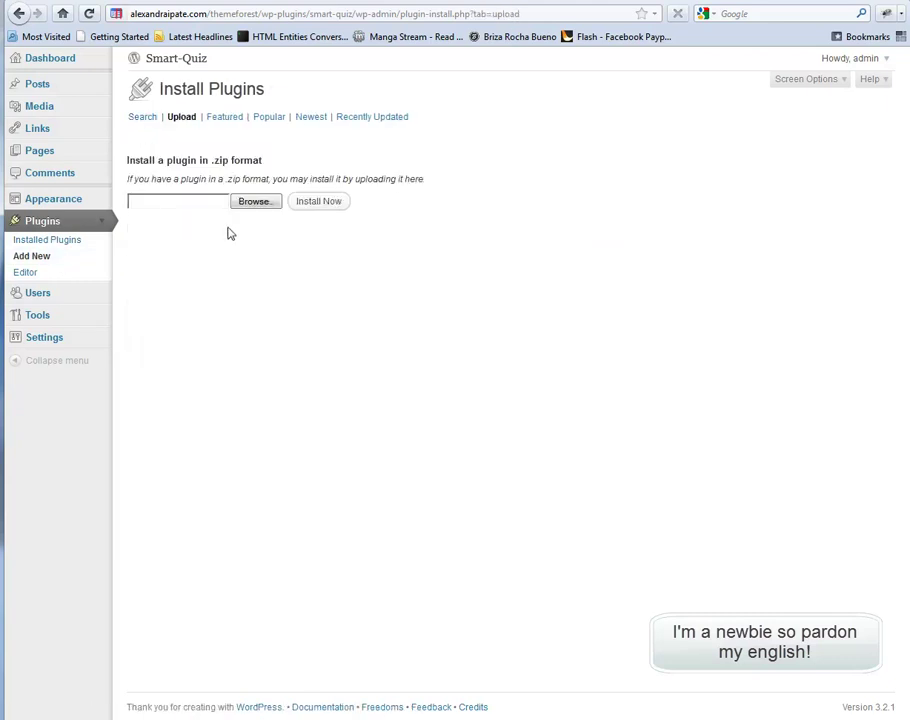
click(257, 206)
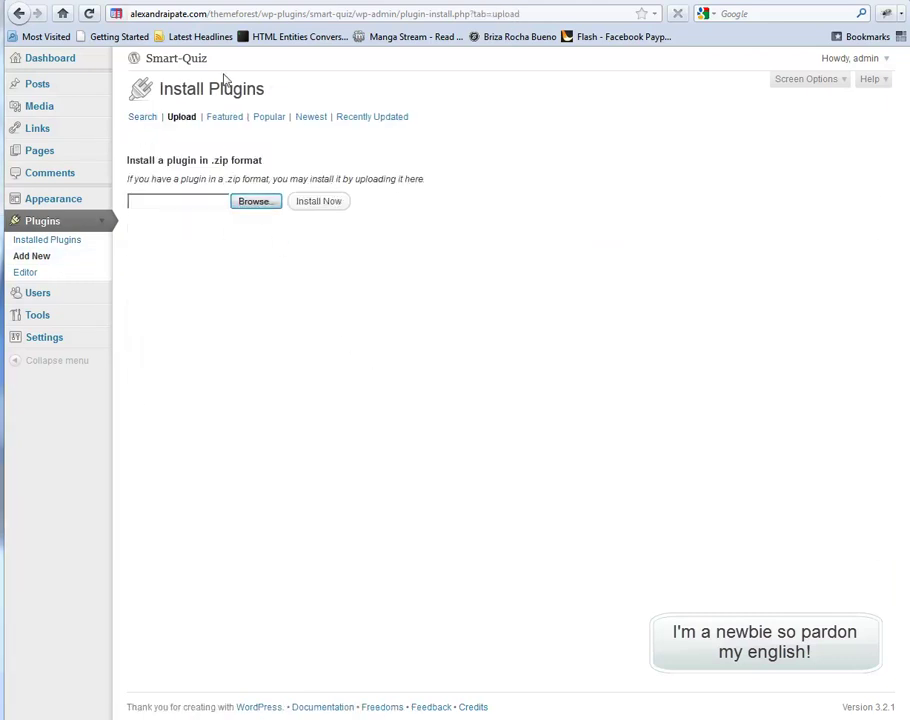
double_click(299, 82)
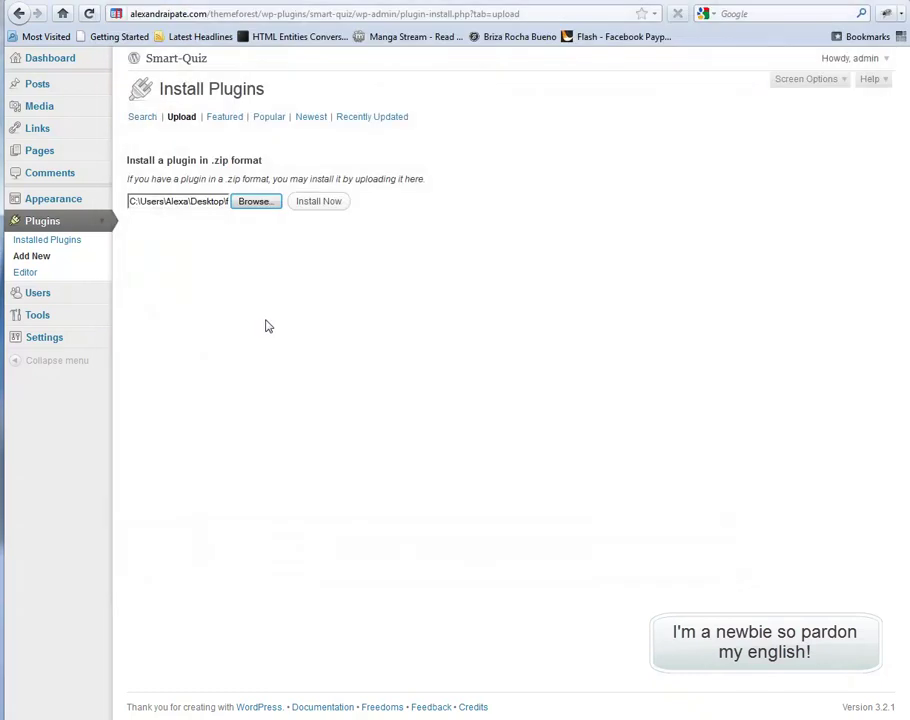
click(326, 206)
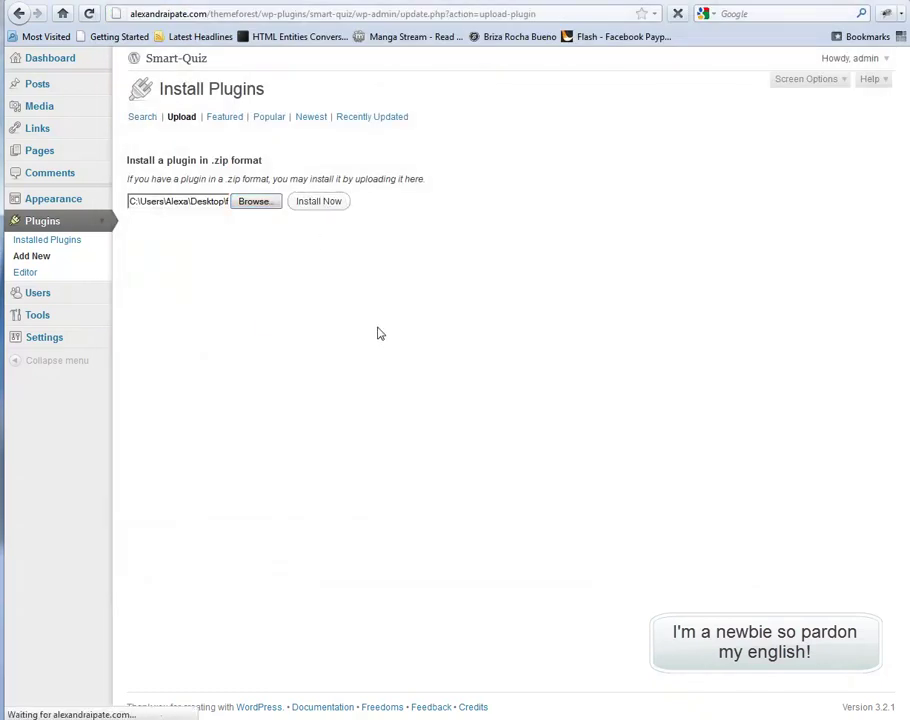
click(163, 291)
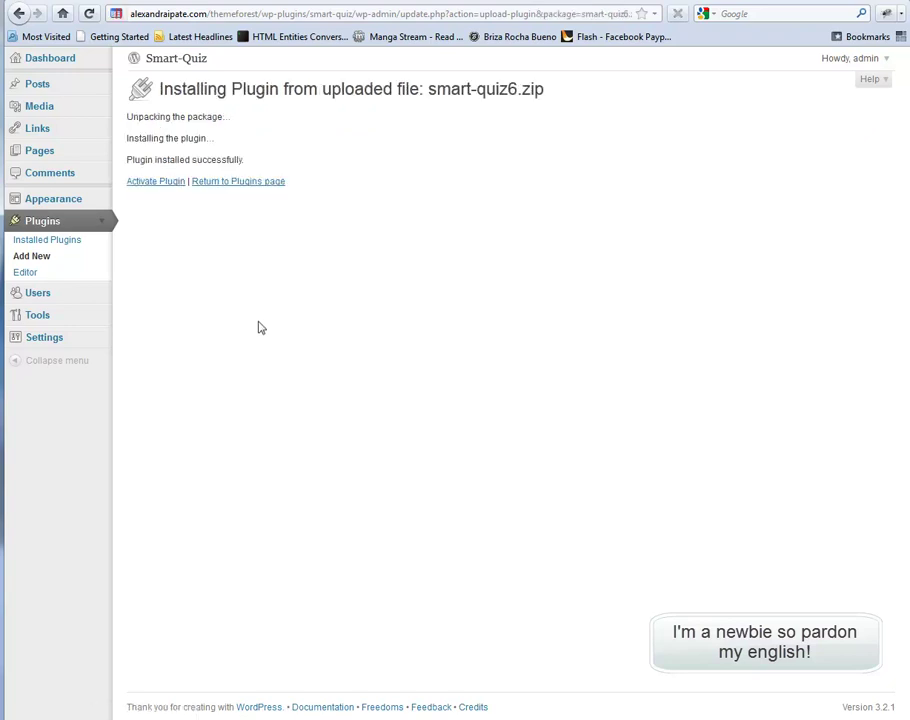
- Activate the installed quiz plugin and open its advanced setup from the quiz dashboard
click(155, 183)
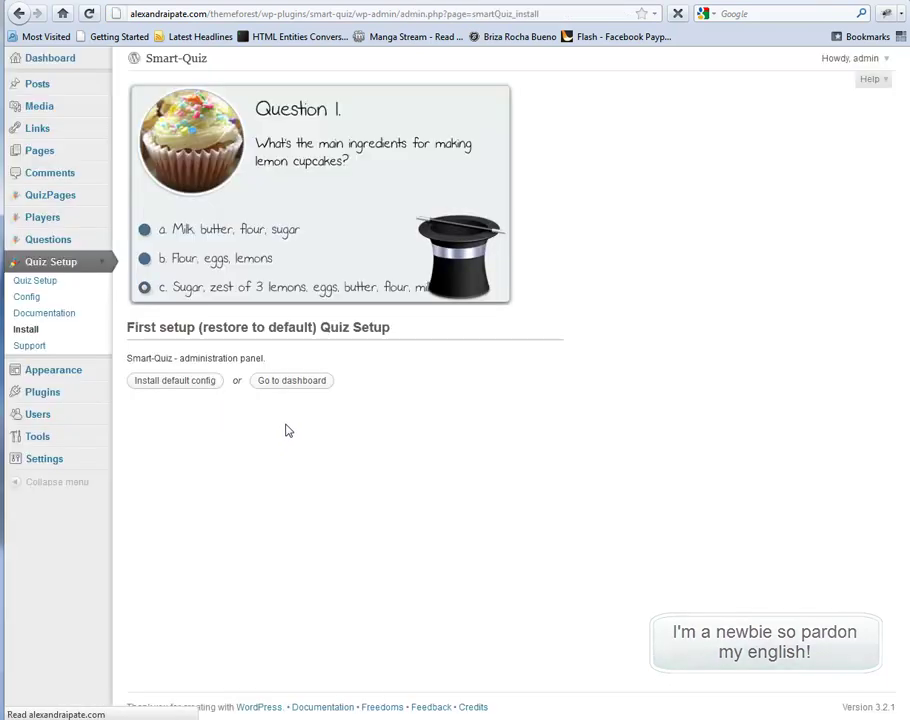
click(270, 384)
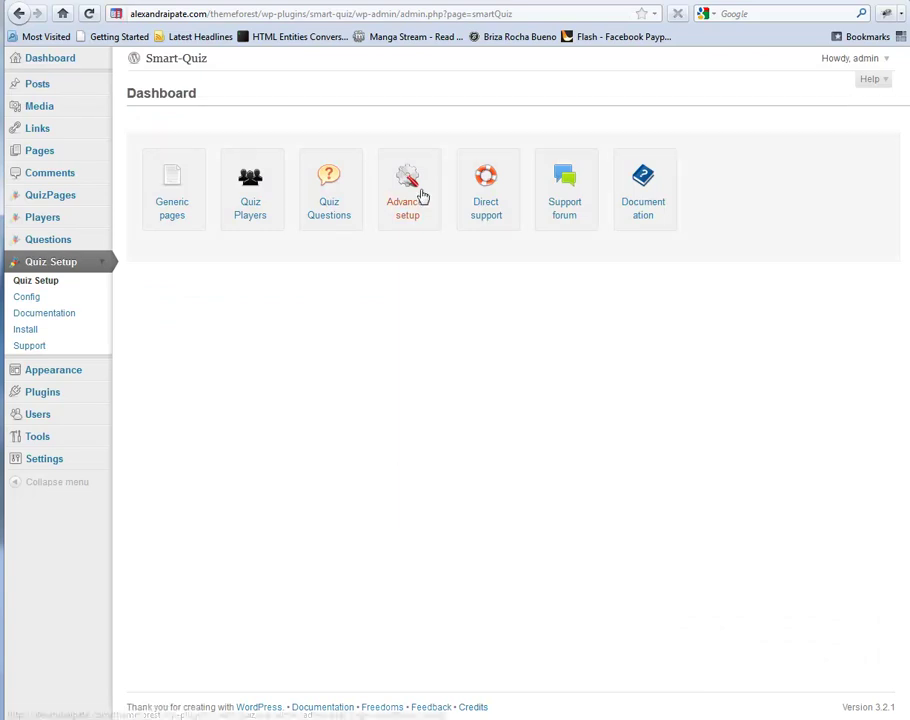
click(424, 168)
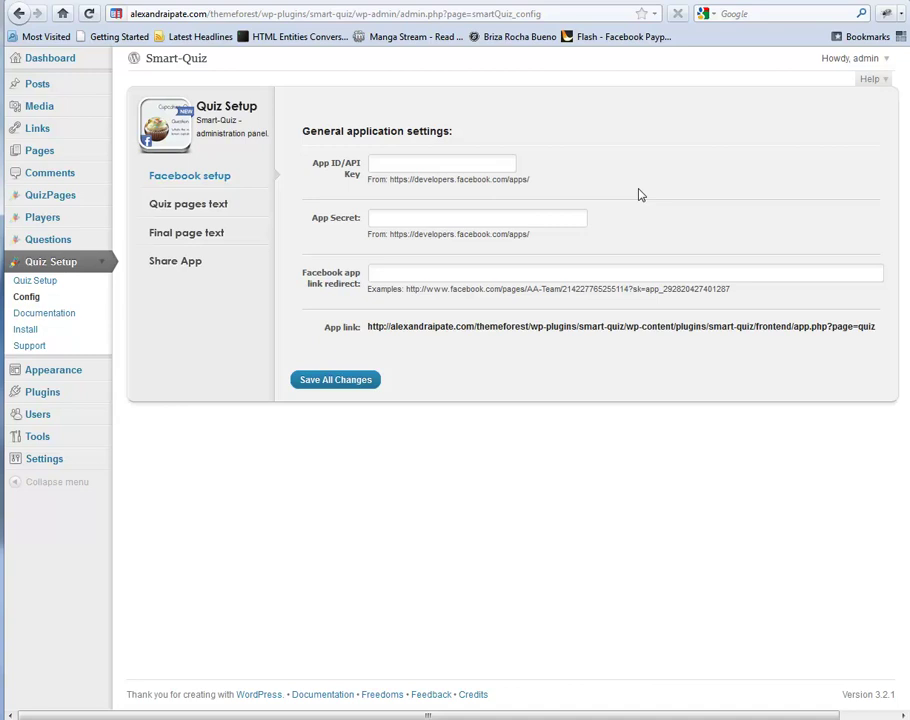
- Create a Facebook Brand or Product page named Cupcakes in the Food/Beverages category, agreeing to the Facebook Pages Terms
click(630, 36)
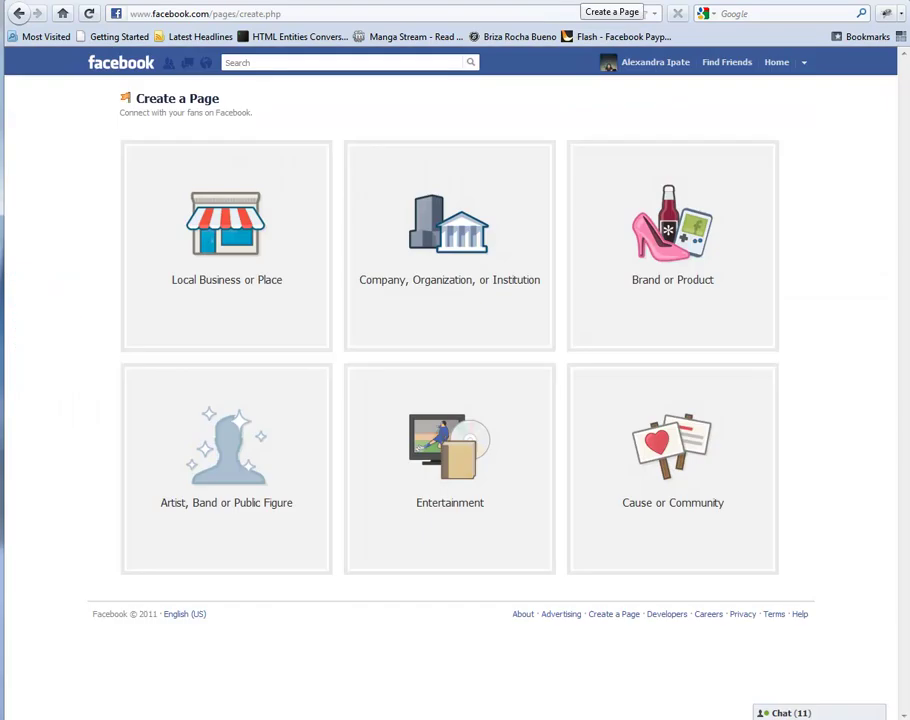
click(676, 282)
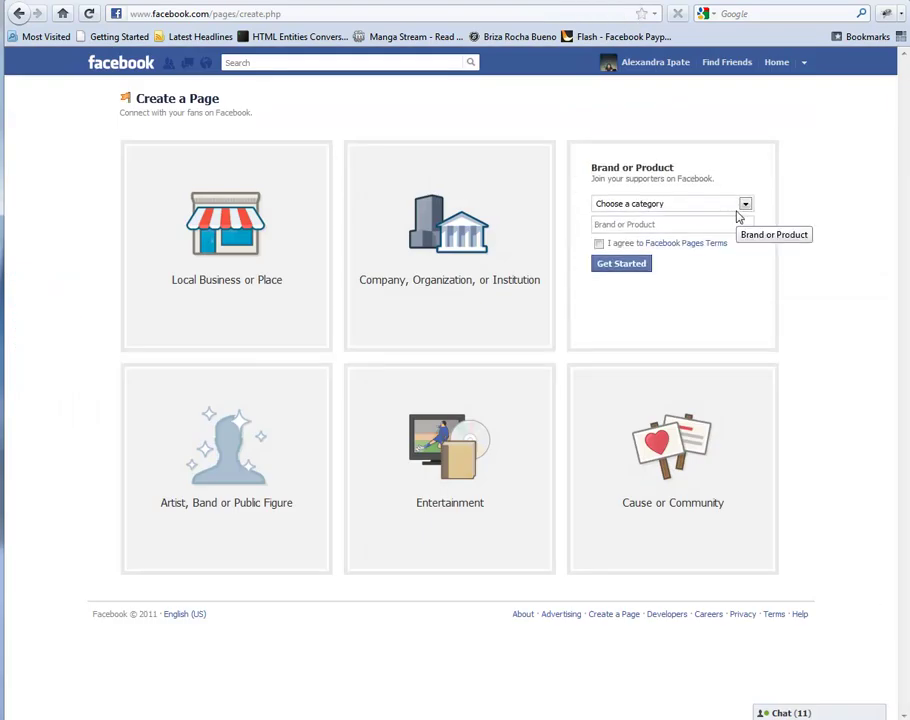
click(733, 207)
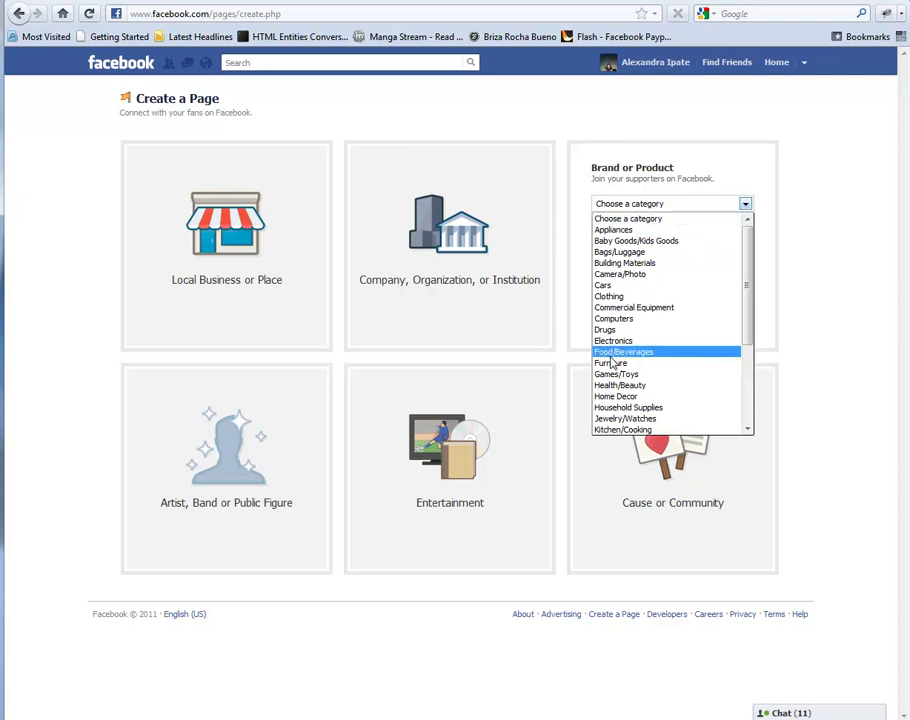
click(652, 352)
click(631, 226)
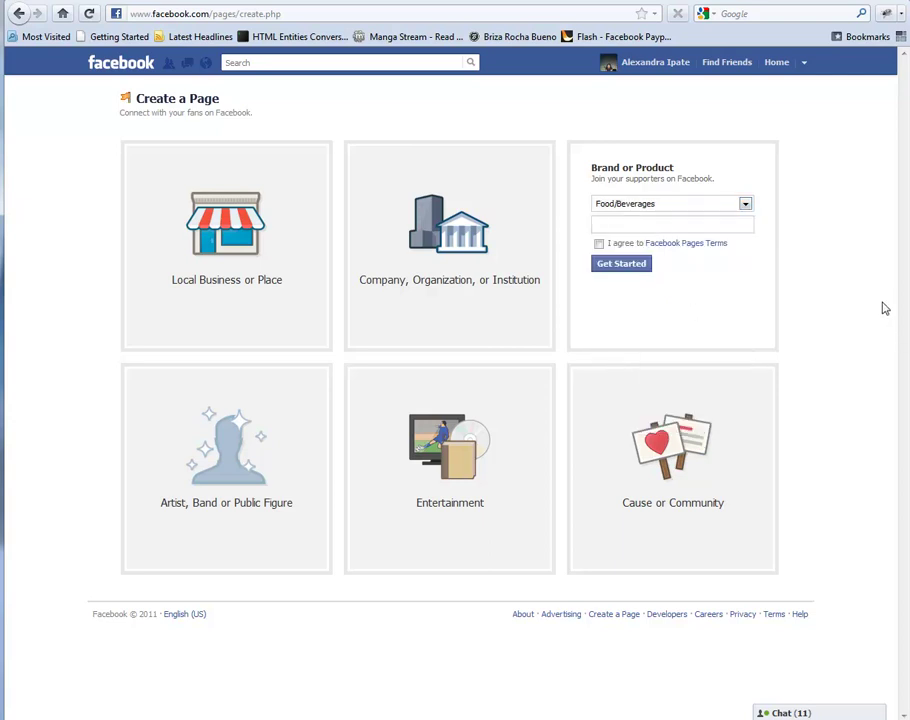
text(Cupcakes)
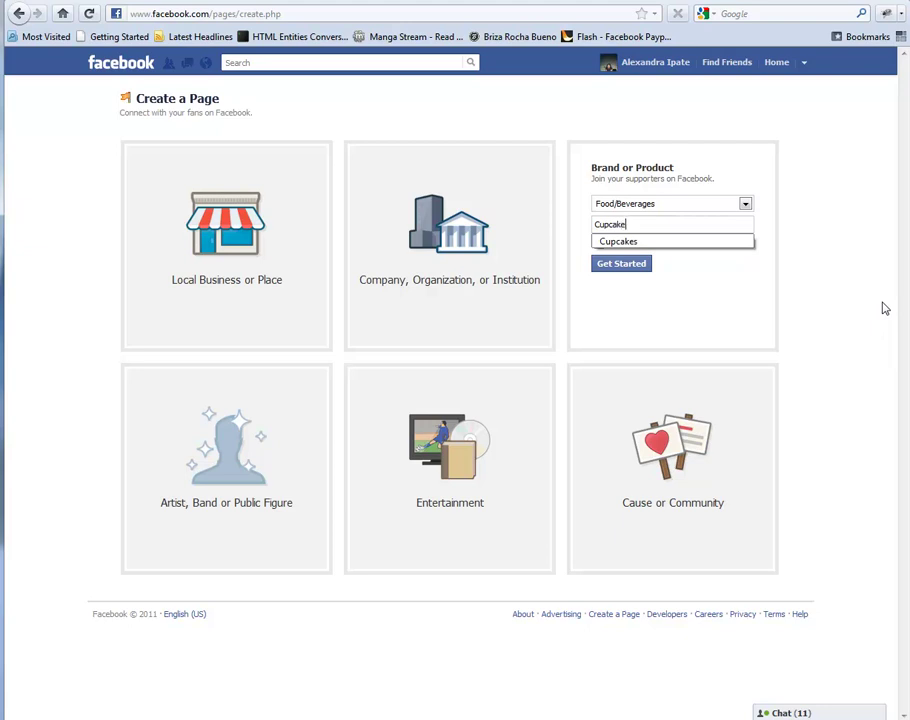
click(603, 241)
click(599, 243)
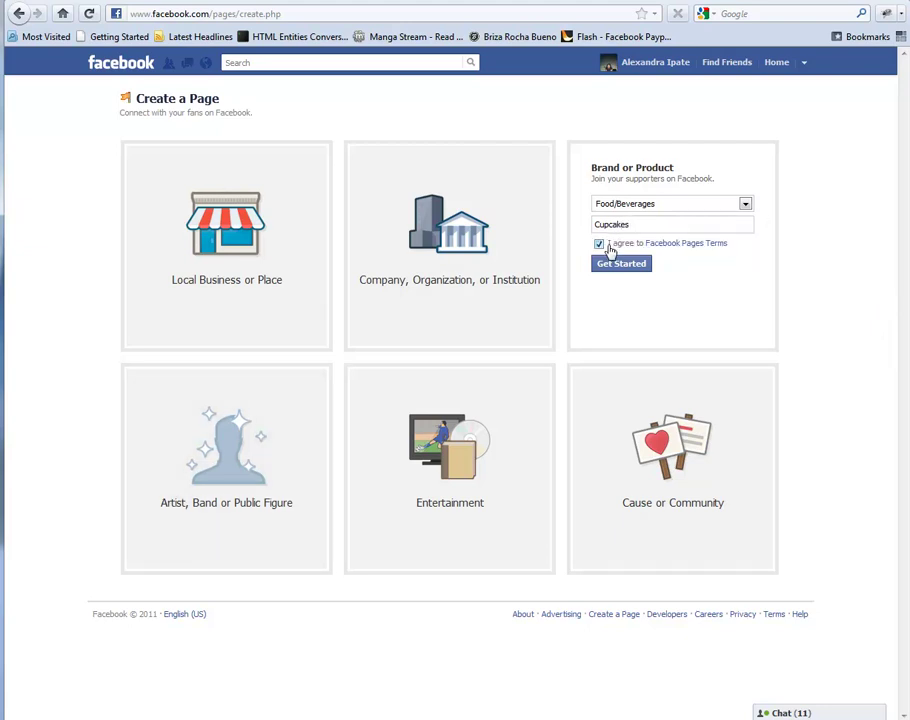
click(619, 264)
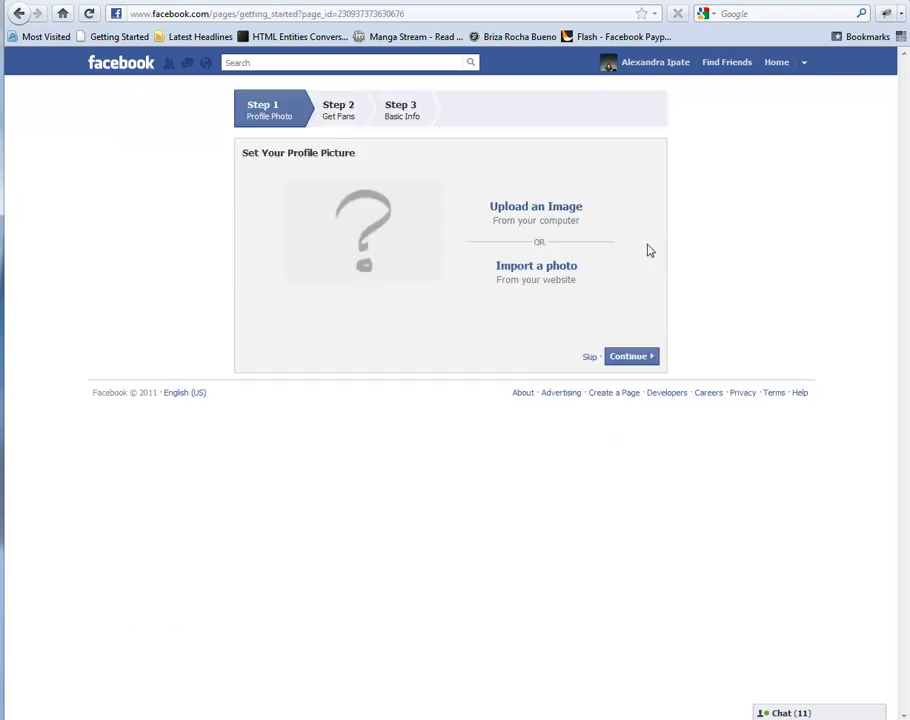
- Skip the new page's profile photo, fan invitation and basic info setup stages
click(592, 358)
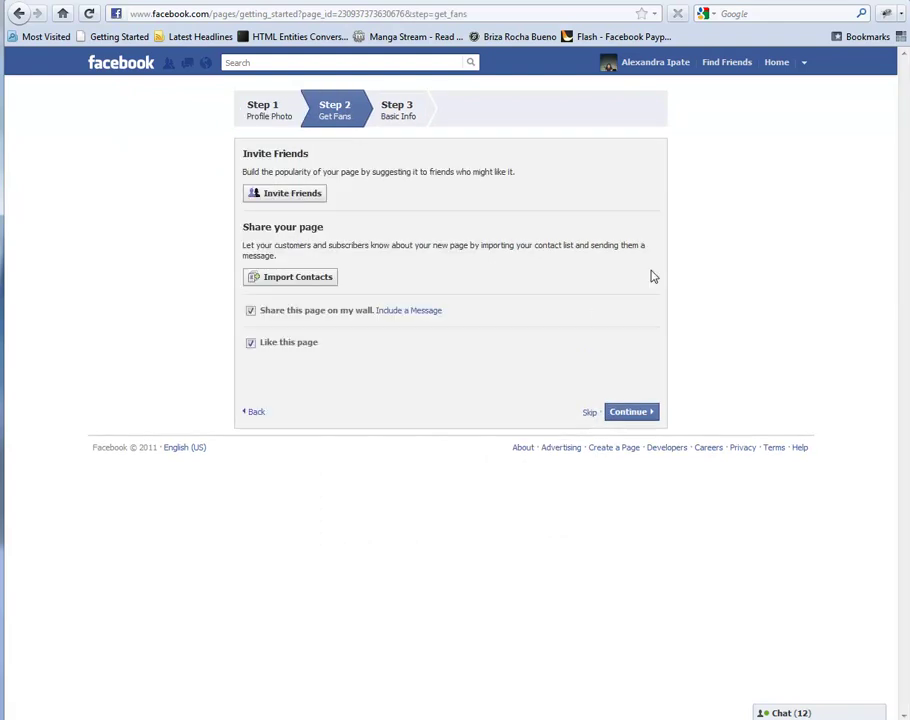
click(594, 420)
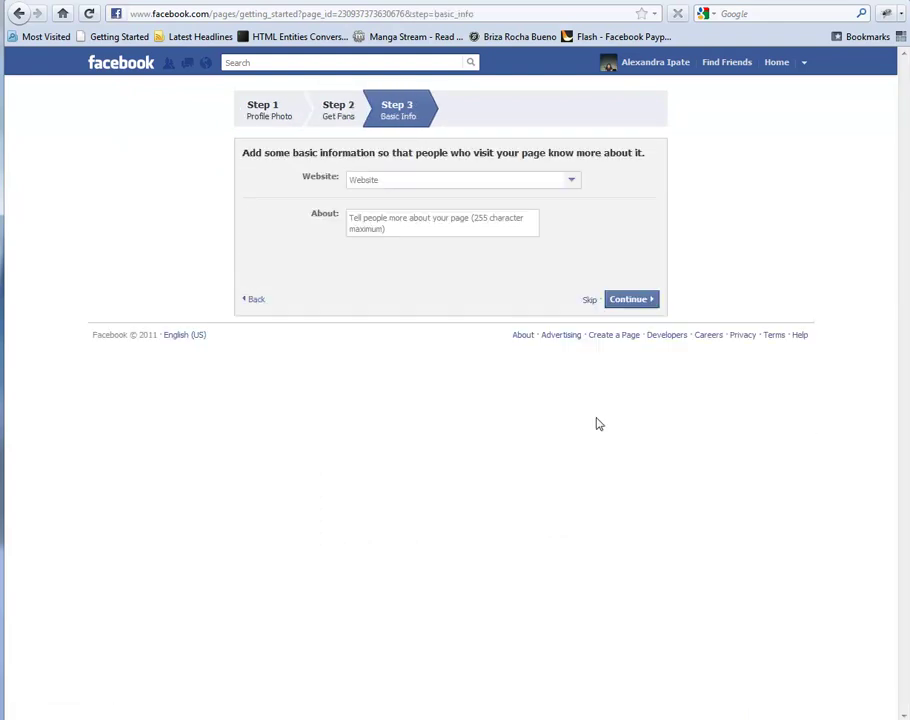
click(590, 301)
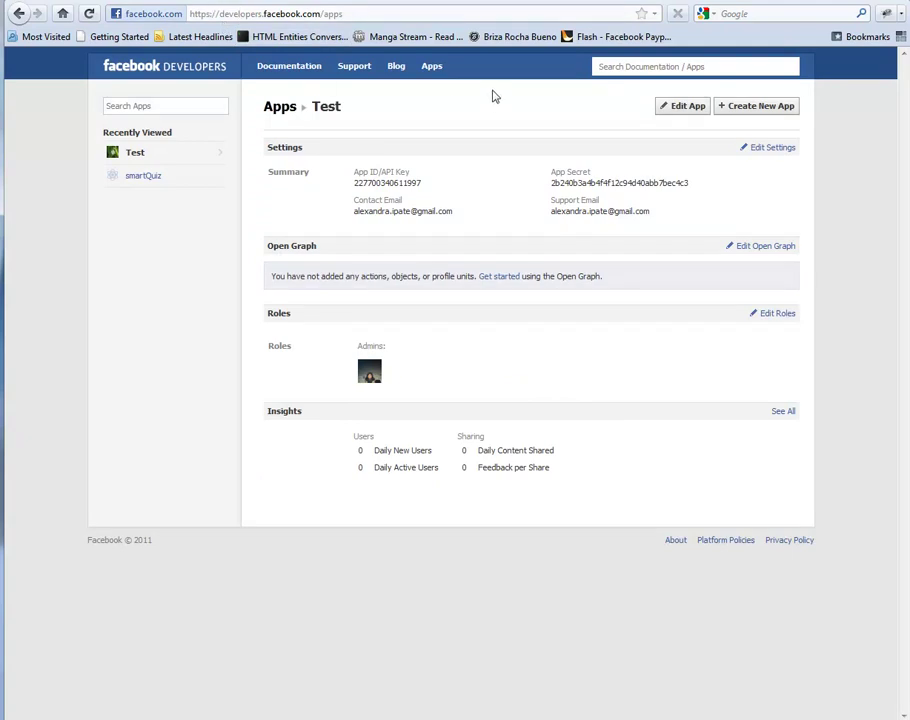
- Begin a new Facebook app with Cupcakes as display name and namespace, and agree to the Platform Privacy Policy
click(743, 116)
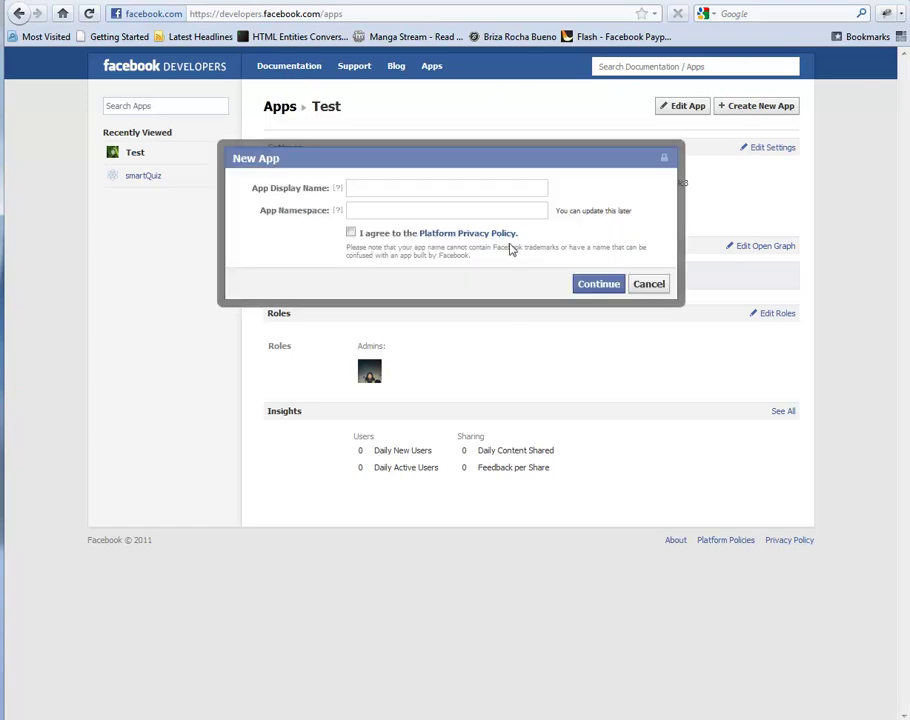
click(412, 189)
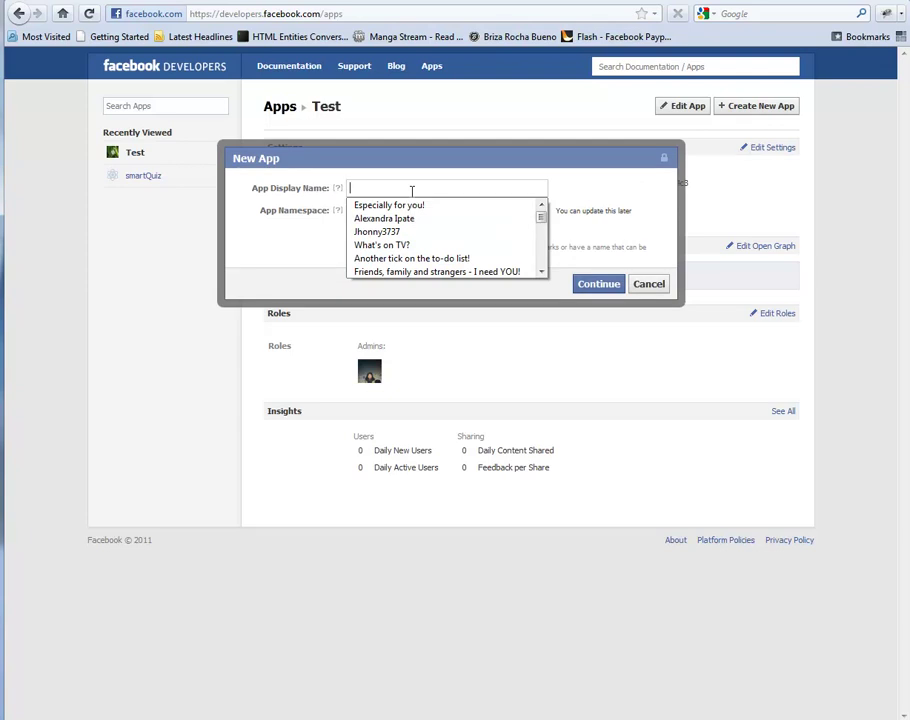
text(Cupcakes)
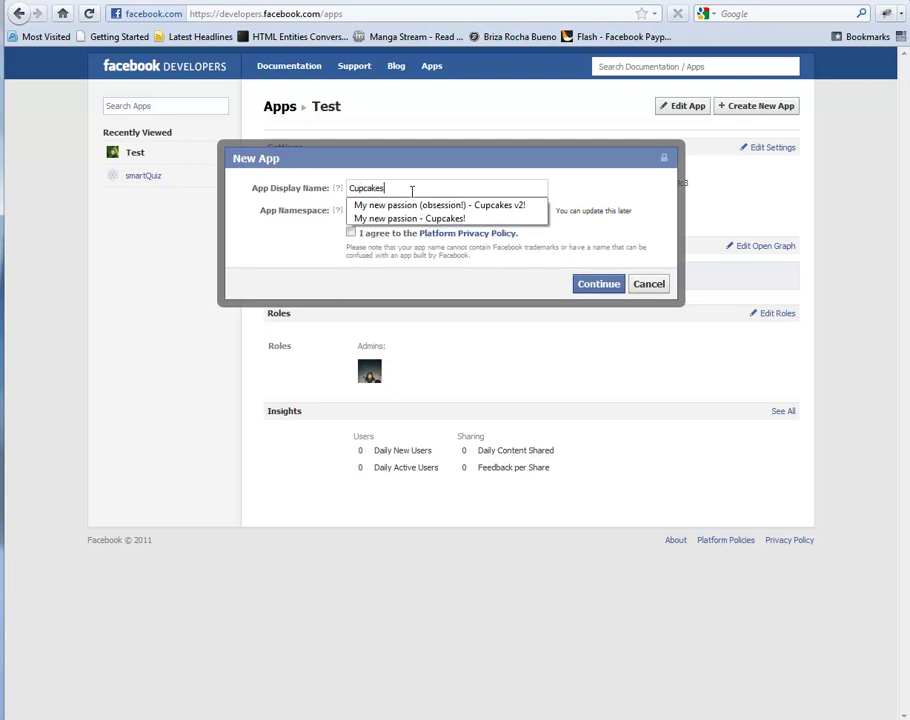
double_click(412, 189)
key(ctrl+c)
click(396, 169)
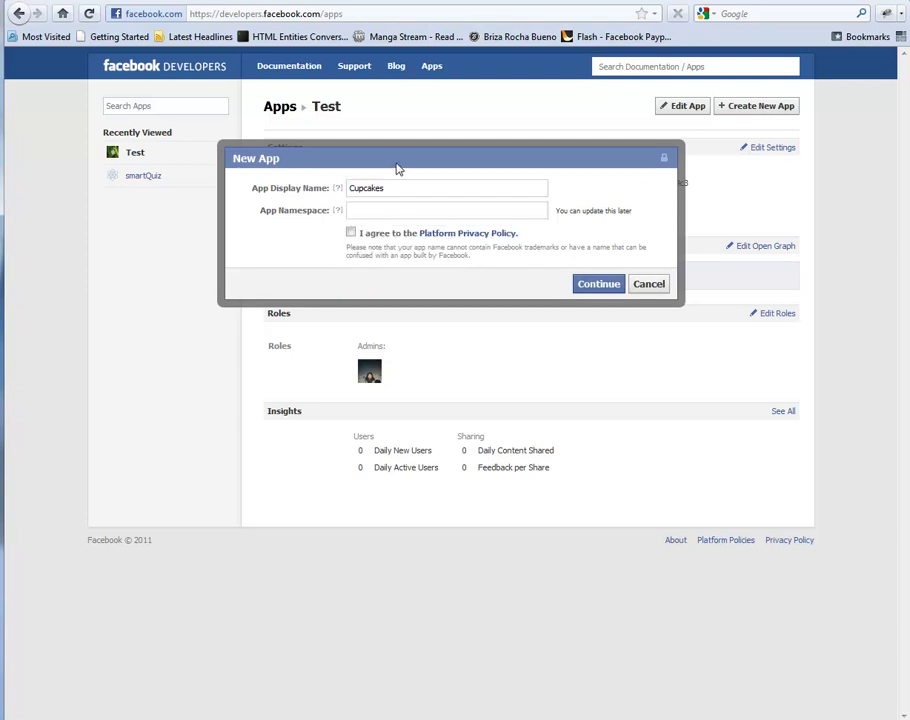
click(368, 211)
key(ctrl+v)
click(351, 233)
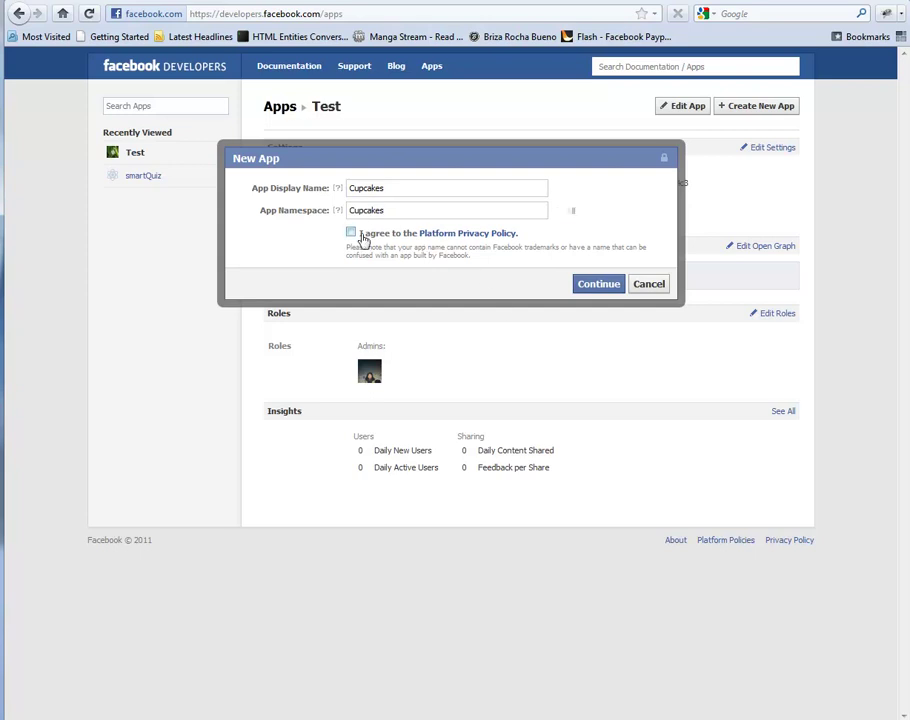
- Change the new app's namespace to applicationcupcakes
click(392, 212)
text(application)
drag(392, 215, 571, 215)
text(_)
key(BackSpace)
key(BackSpace)
key(BackSpace)
key(BackSpace)
key(BackSpace)
key(BackSpace)
key(BackSpace)
key(BackSpace)
key(BackSpace)
key(BackSpace)
key(BackSpace)
text(applicationcupcakes)
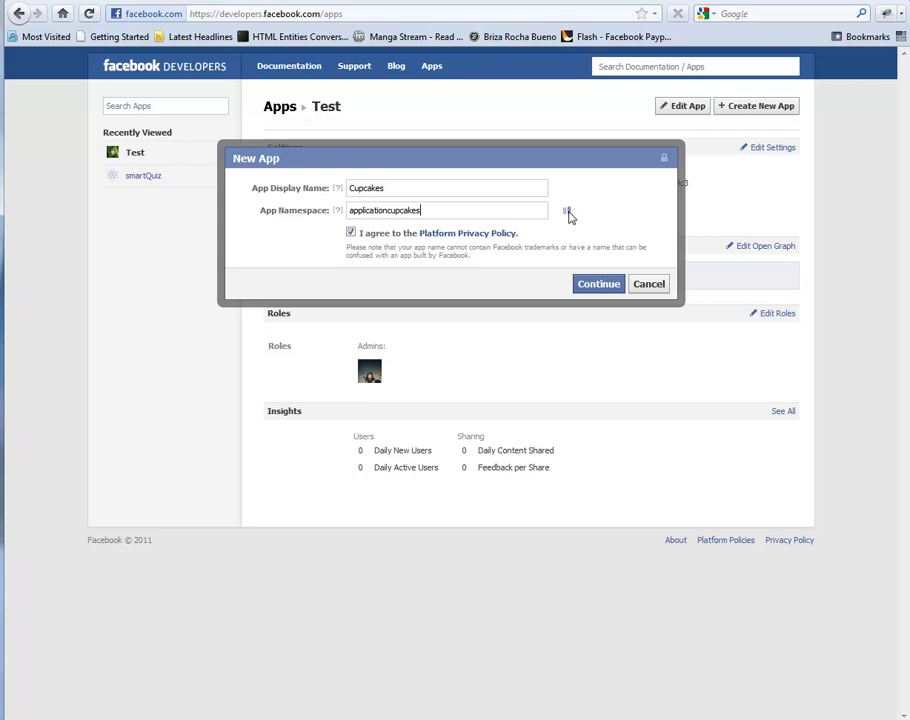
- Submit the new app and complete the security check by entering the captcha text
click(598, 285)
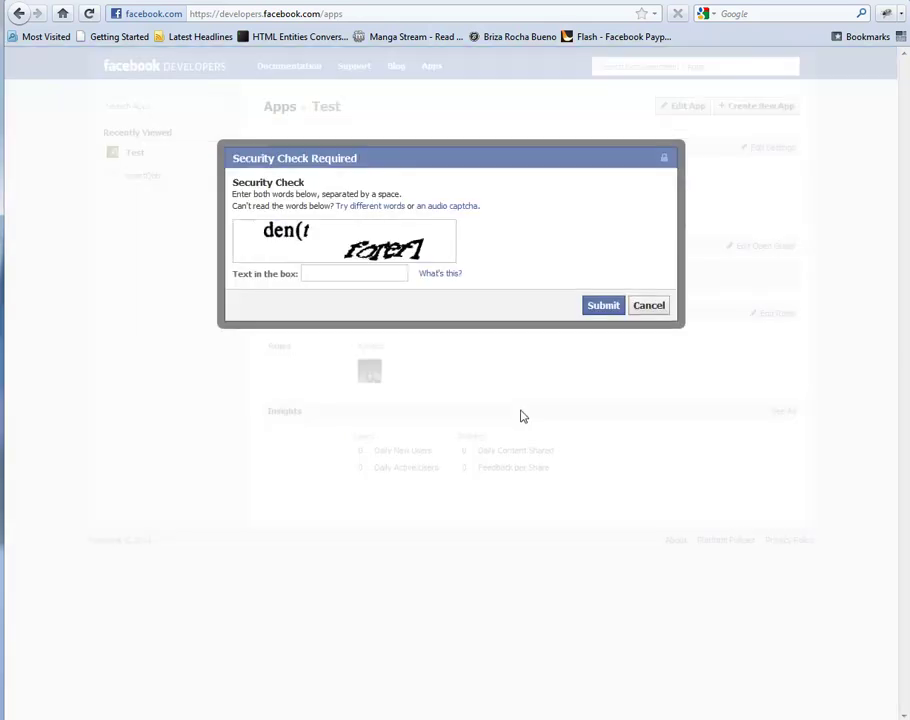
text(den(t)
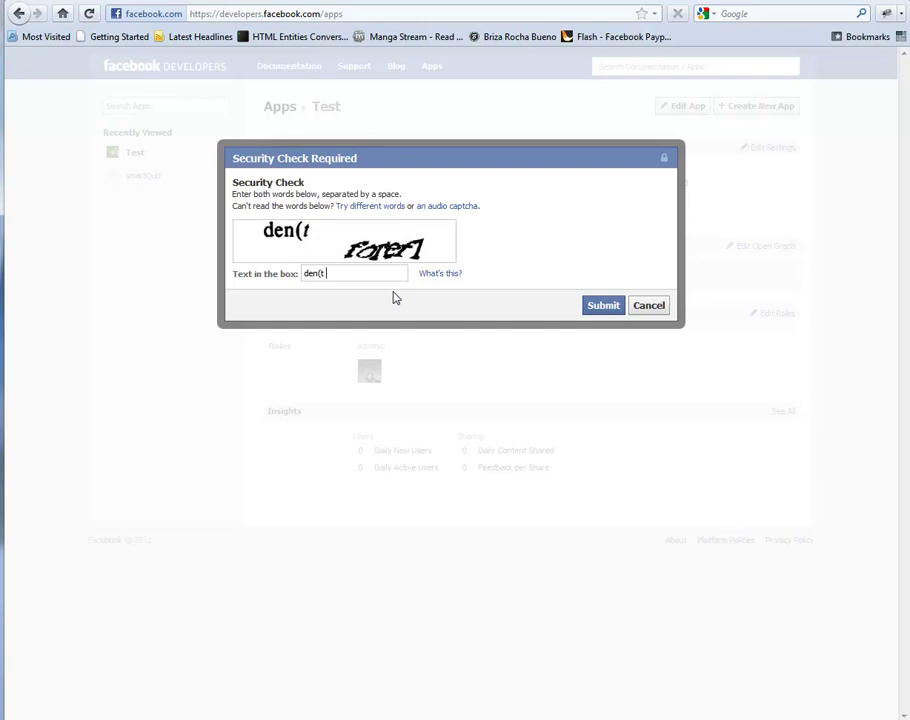
text( foref1)
click(604, 307)
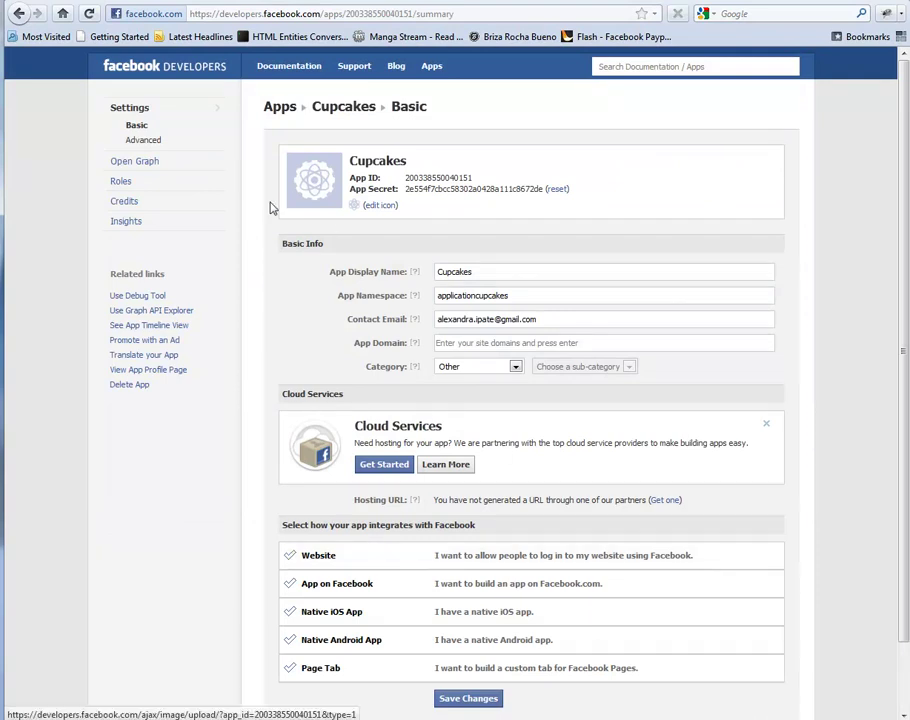
- Copy the Cupcakes app's App ID into the App ID/API Key field of the WordPress quiz Facebook setup
double_click(438, 177)
key(ctrl+c)
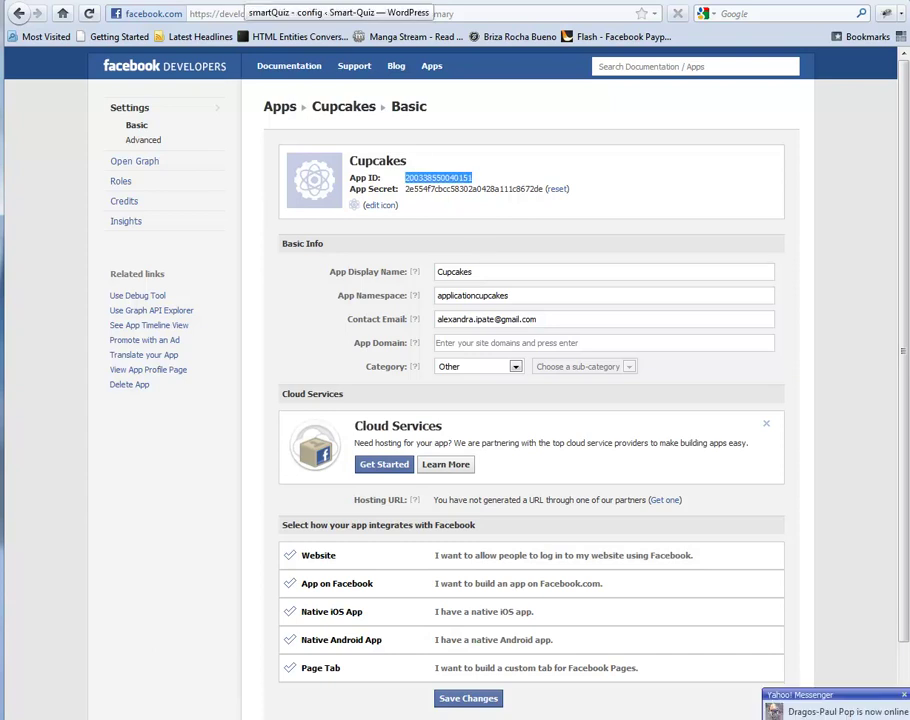
click(260, 2)
click(405, 168)
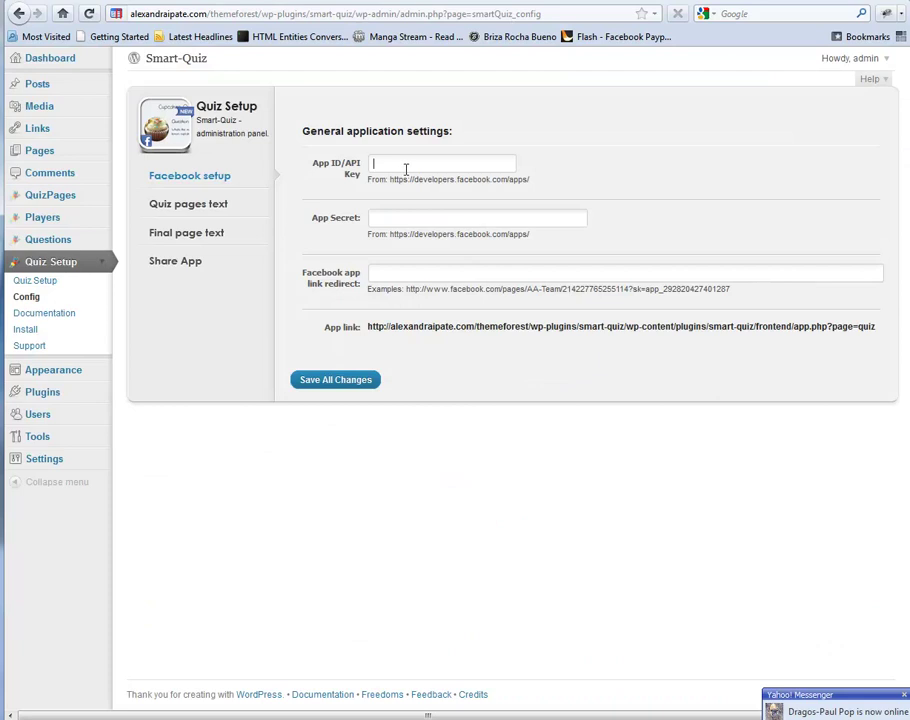
click(407, 165)
key(ctrl+v)
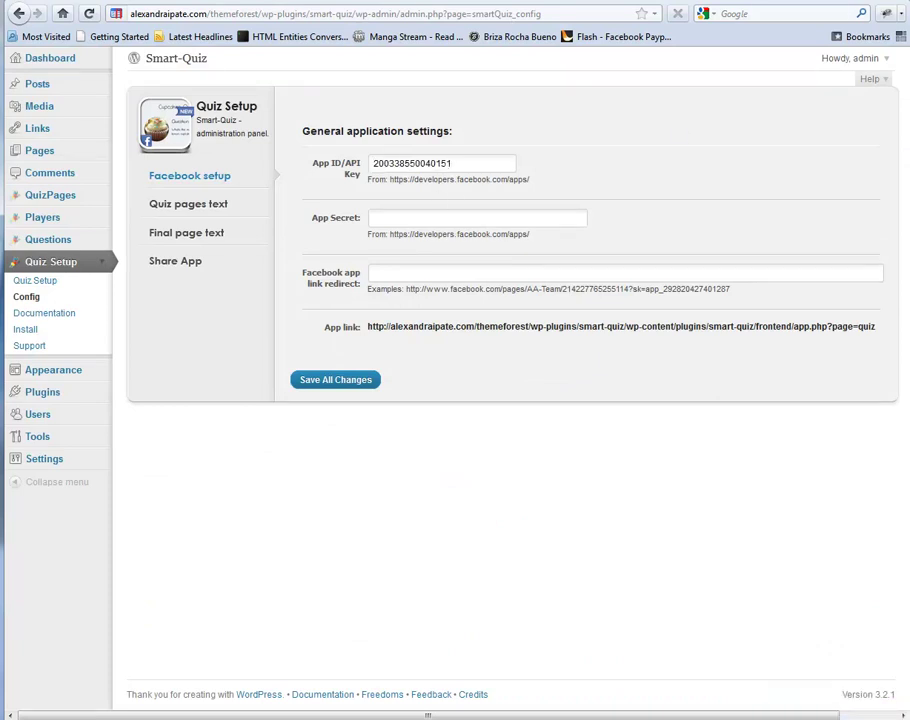
- Copy the Cupcakes app's secret into the App Secret field of the WordPress quiz setup, and return to the Facebook app's settings
key(alt+Tab)
double_click(439, 189)
key(ctrl+c)
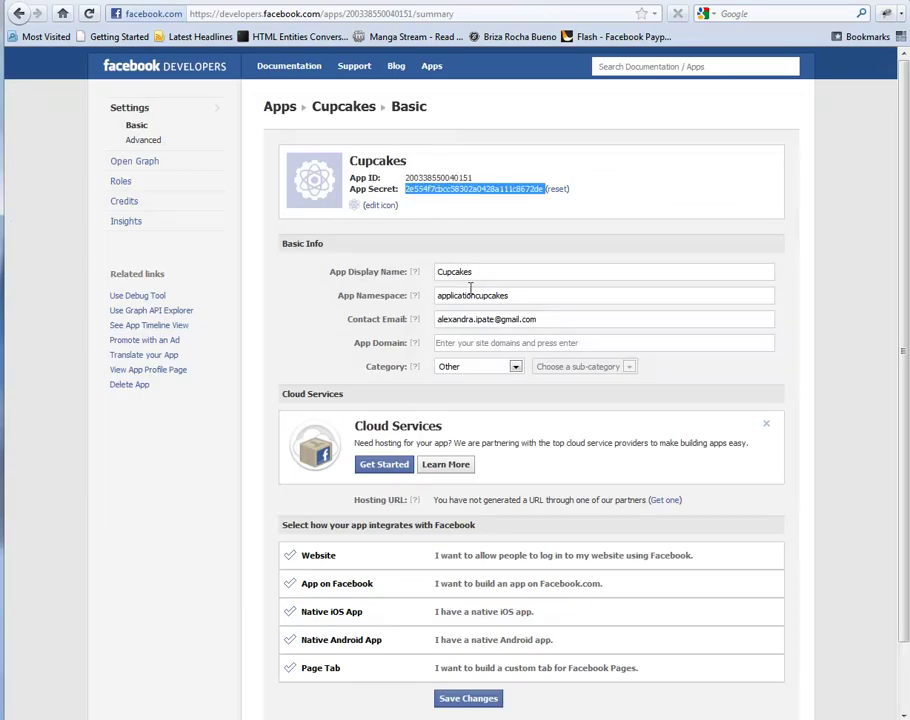
key(alt+Tab)
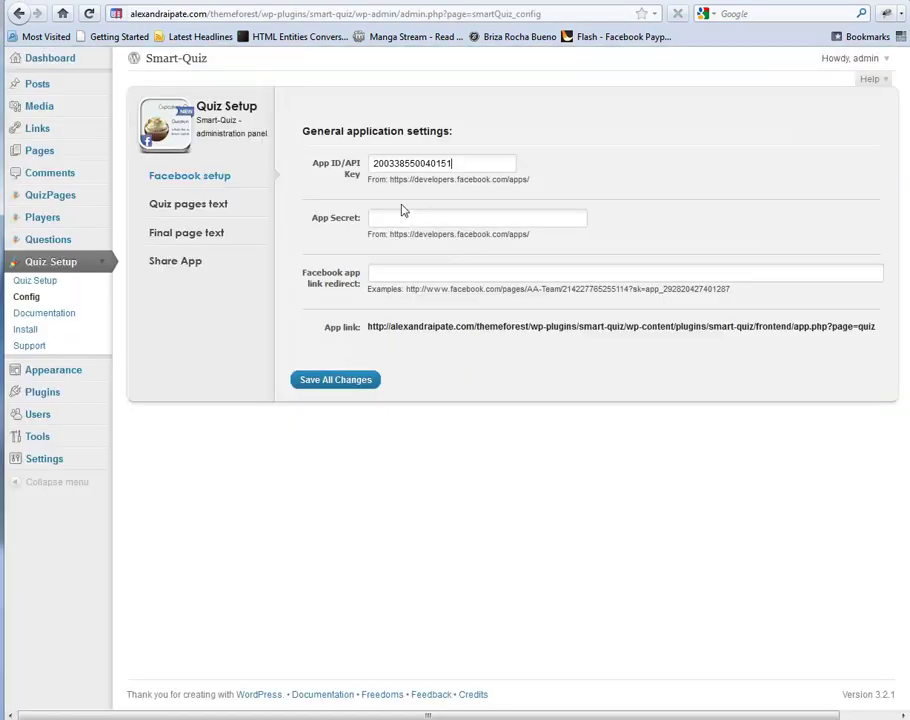
click(388, 219)
key(ctrl+v)
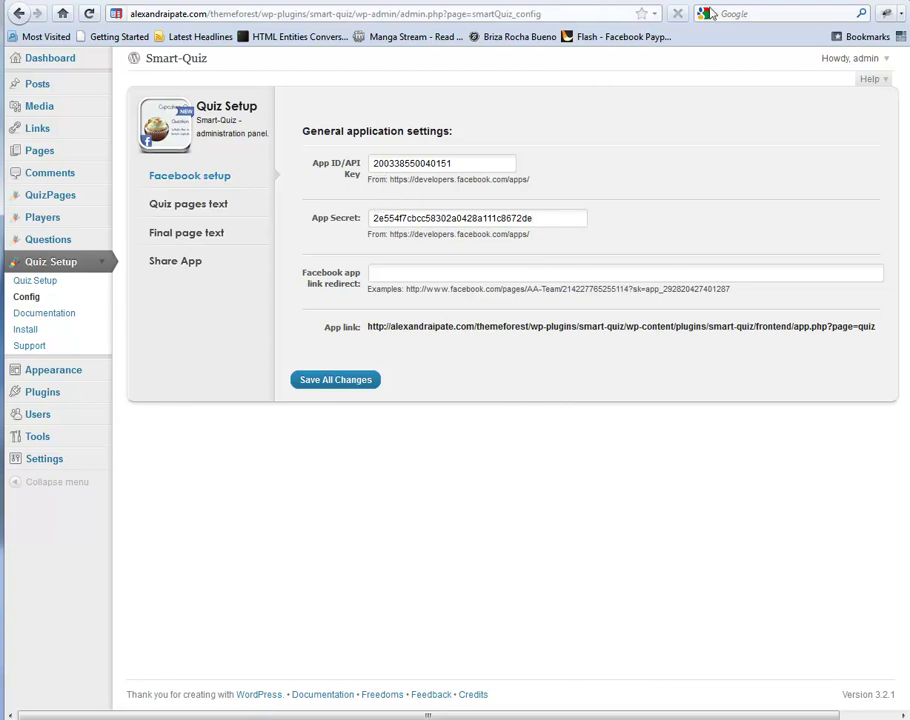
key(alt+Tab)
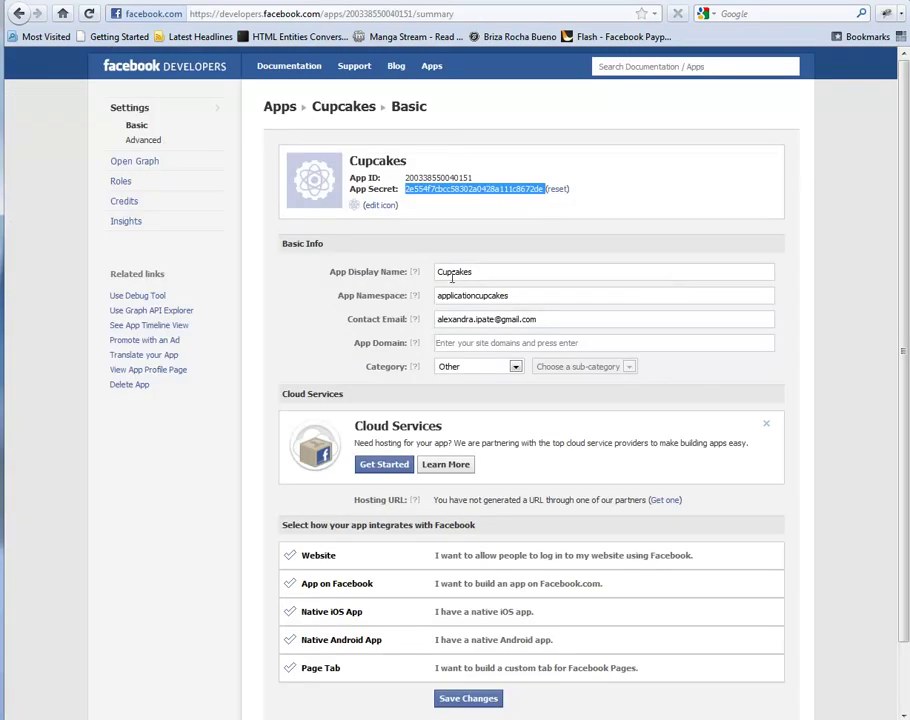
- Add the WordPress site's domain as the Cupcakes app's App Domain
click(461, 345)
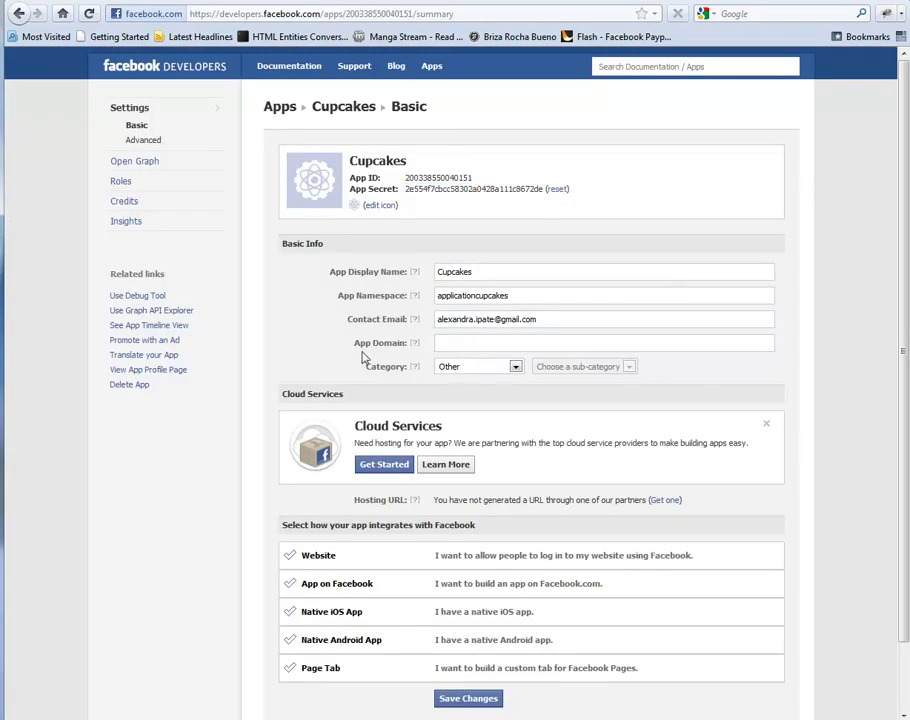
scroll(463, 327, down, 2)
scroll(451, 311, up, 2)
text(alexandraipate.com)
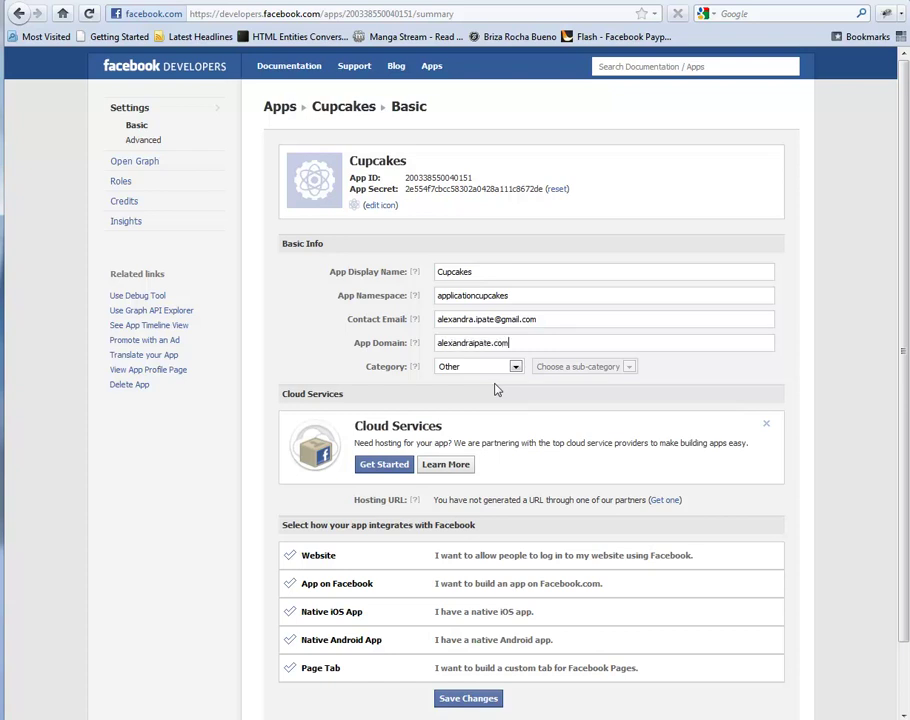
key(Return)
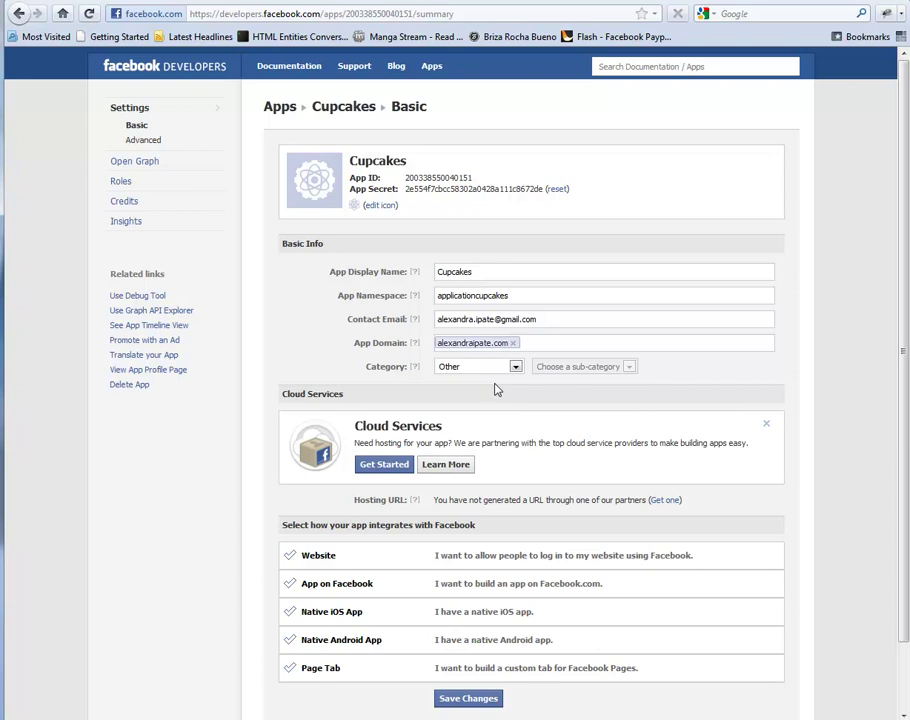
- Set the Cupcakes app's category to Food and Drink
click(489, 372)
click(489, 372)
click(489, 372)
click(524, 403)
scroll(543, 360, down, 2)
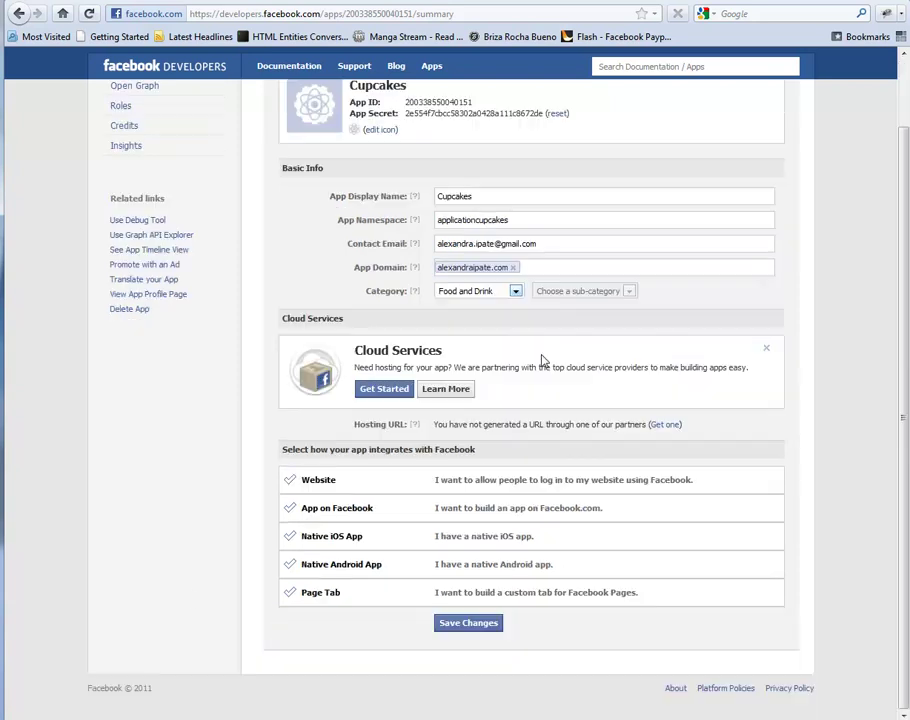
scroll(536, 341, up, 2)
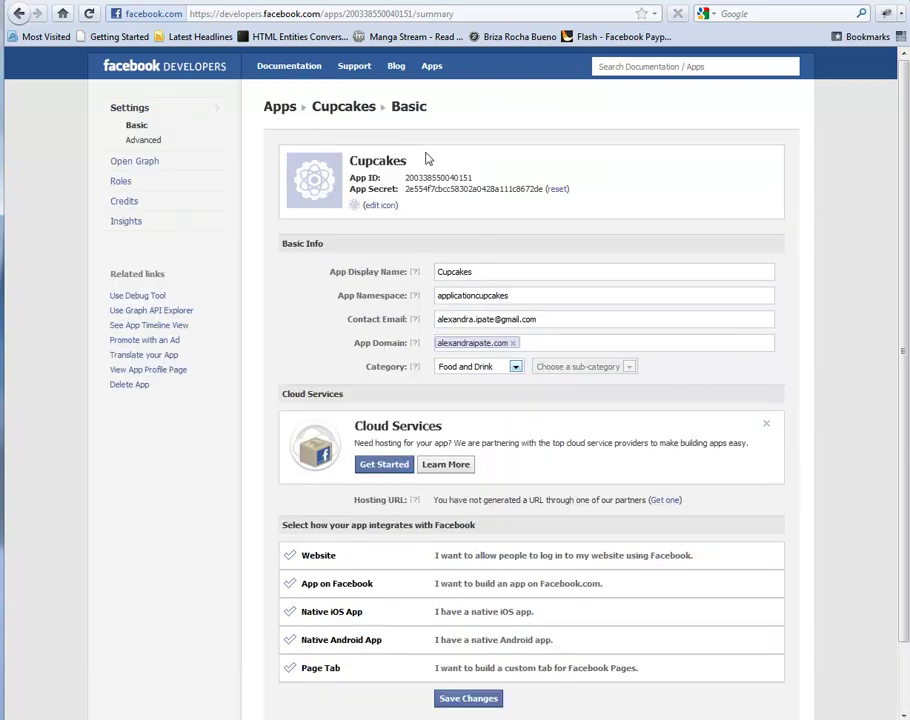
click(380, 206)
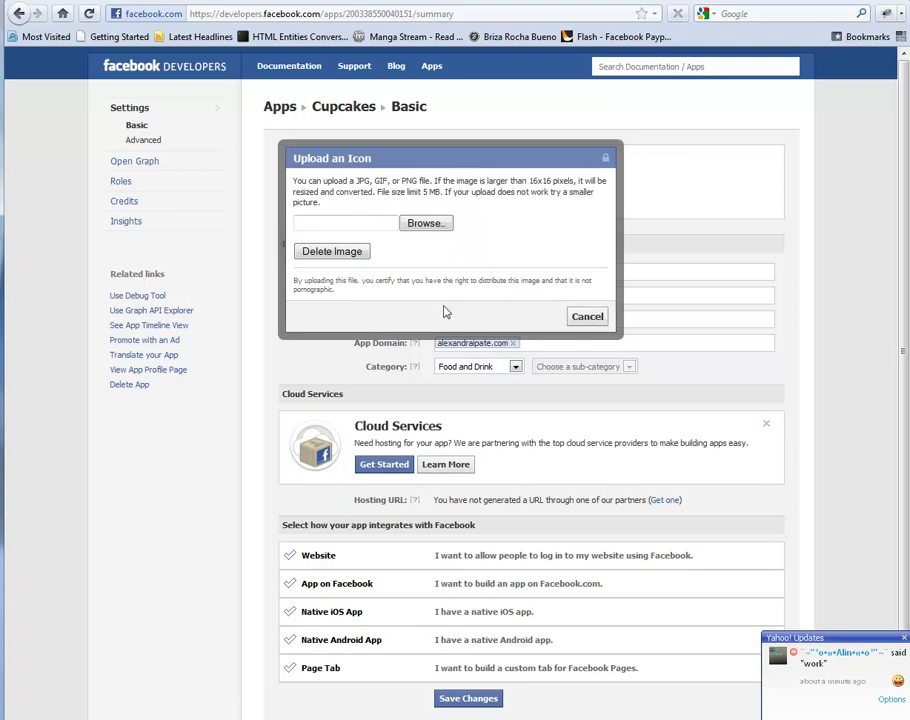
click(587, 316)
- Enable the Website integration and copy the App link from the WordPress quiz setup into its Site URL
scroll(405, 200, down, 2)
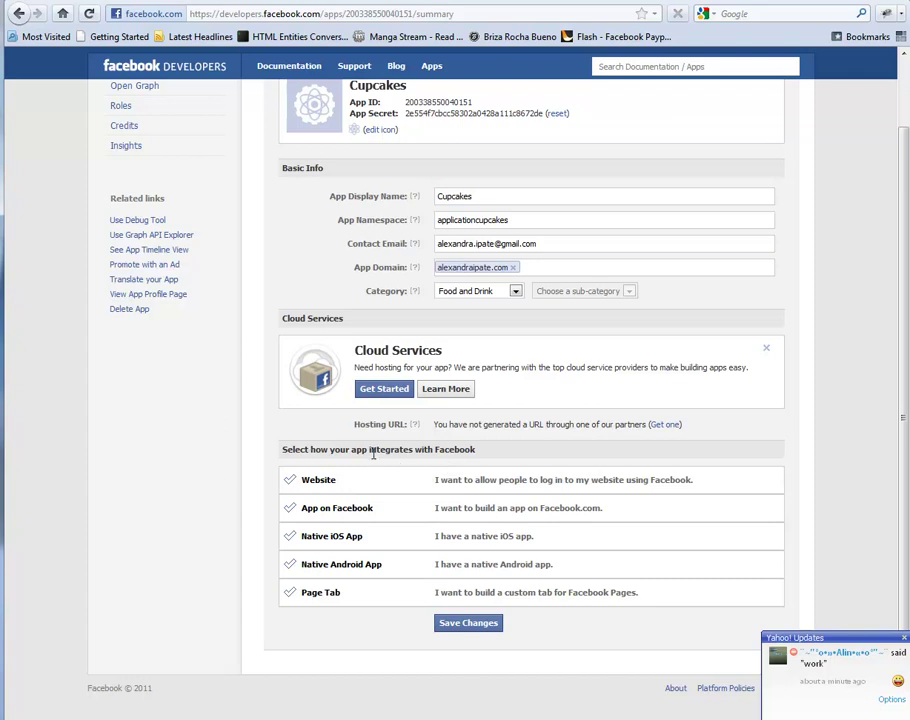
click(300, 480)
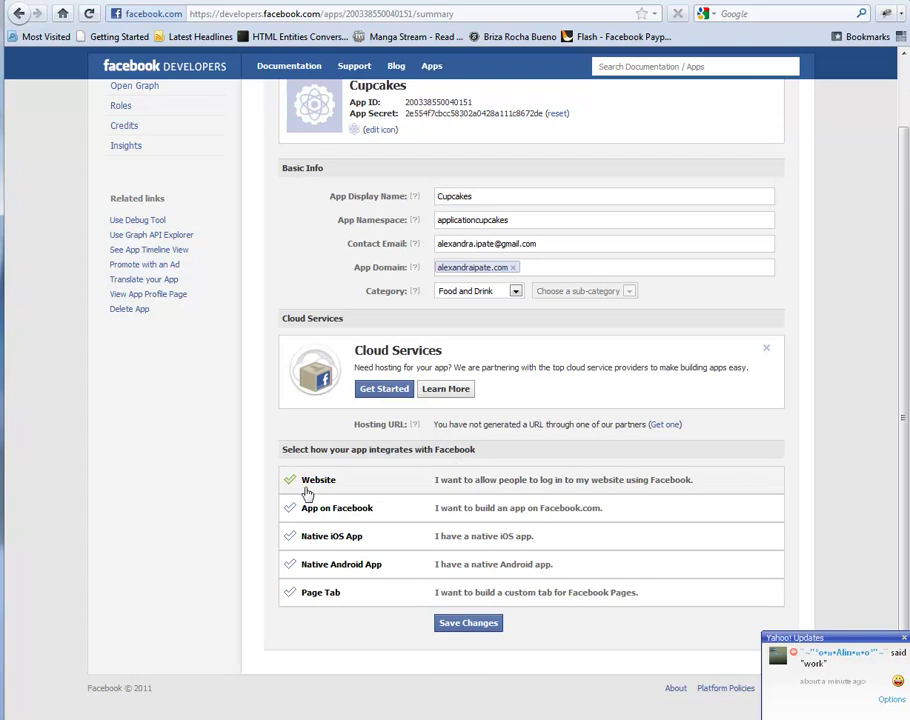
click(475, 488)
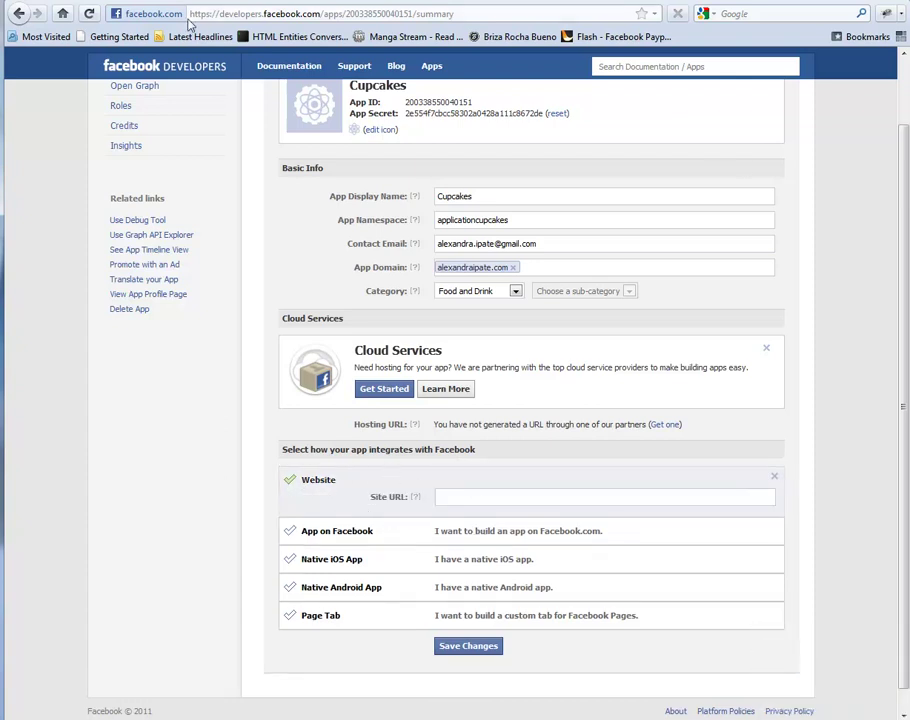
key(alt+Tab)
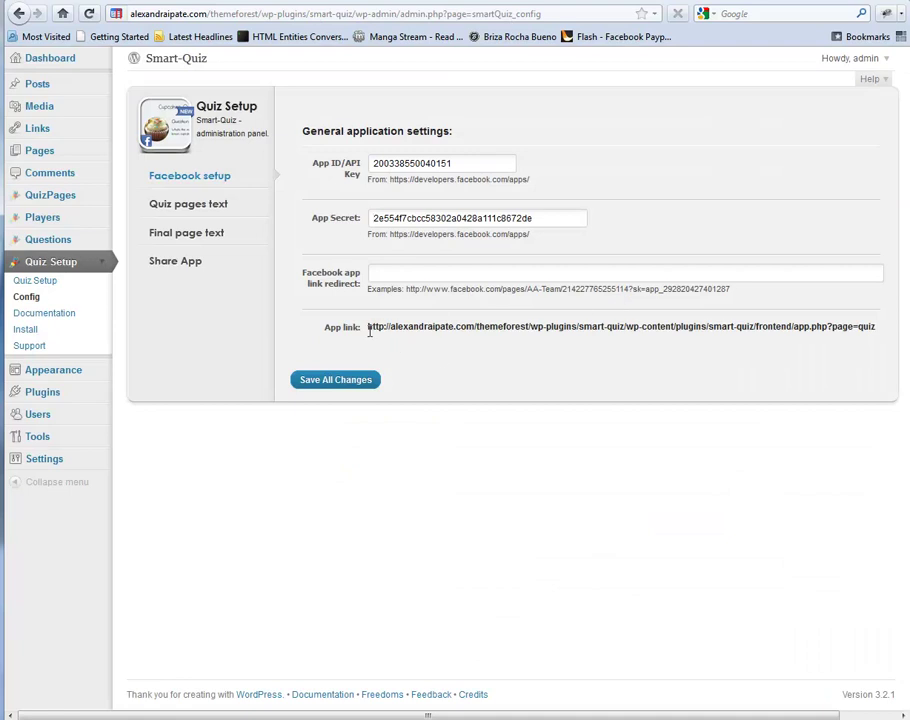
triple_click(878, 335)
key(ctrl+c)
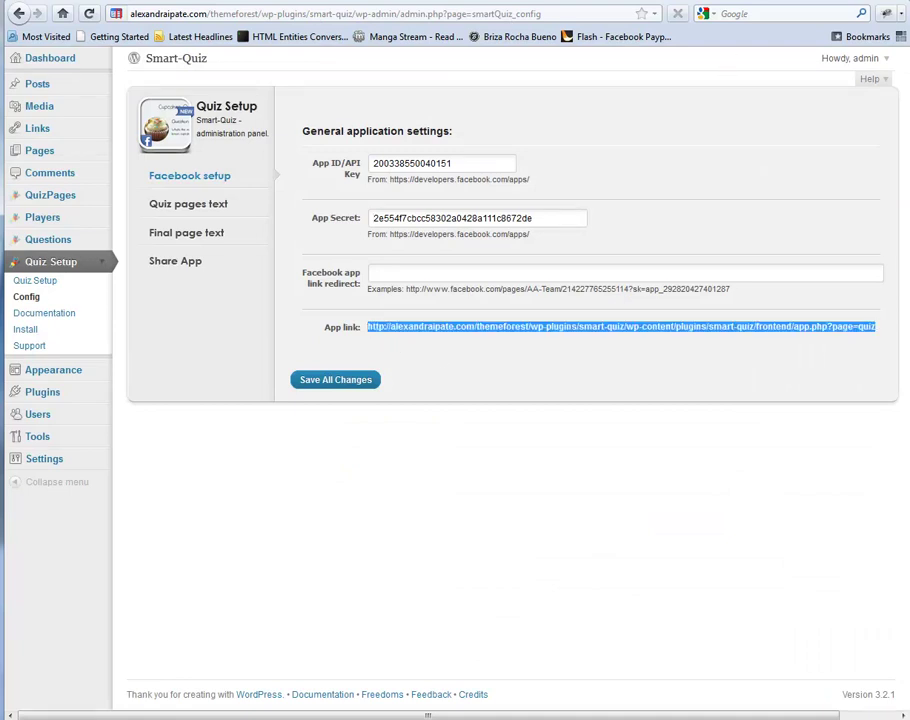
key(alt+Tab)
click(472, 494)
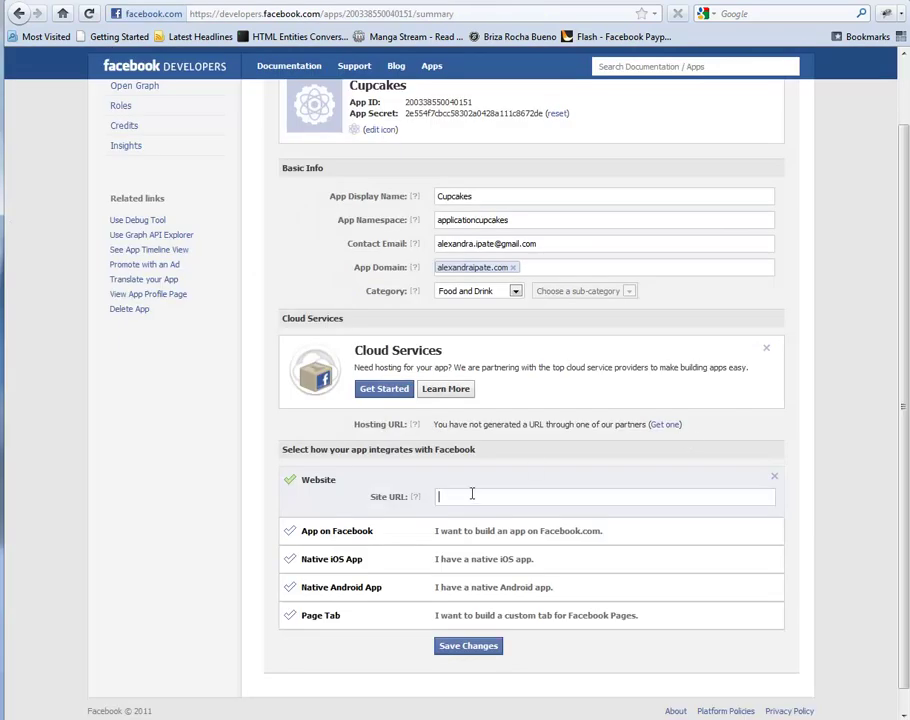
key(ctrl+v)
- Change the Site URL's protocol to https and select the full address for reuse in the other URL fields
drag(497, 497, 344, 510)
click(451, 498)
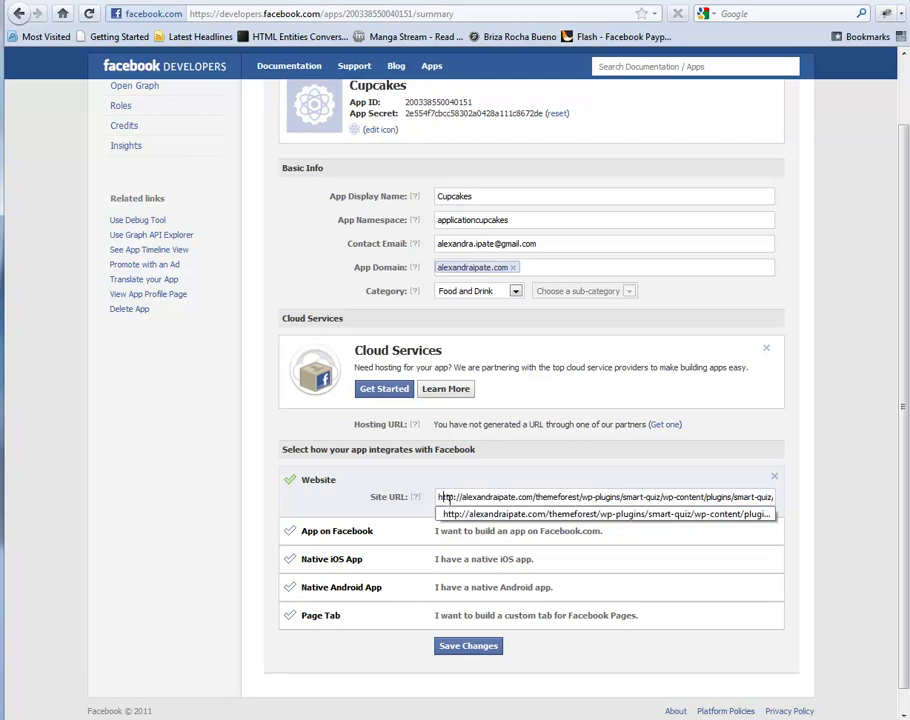
text(s)
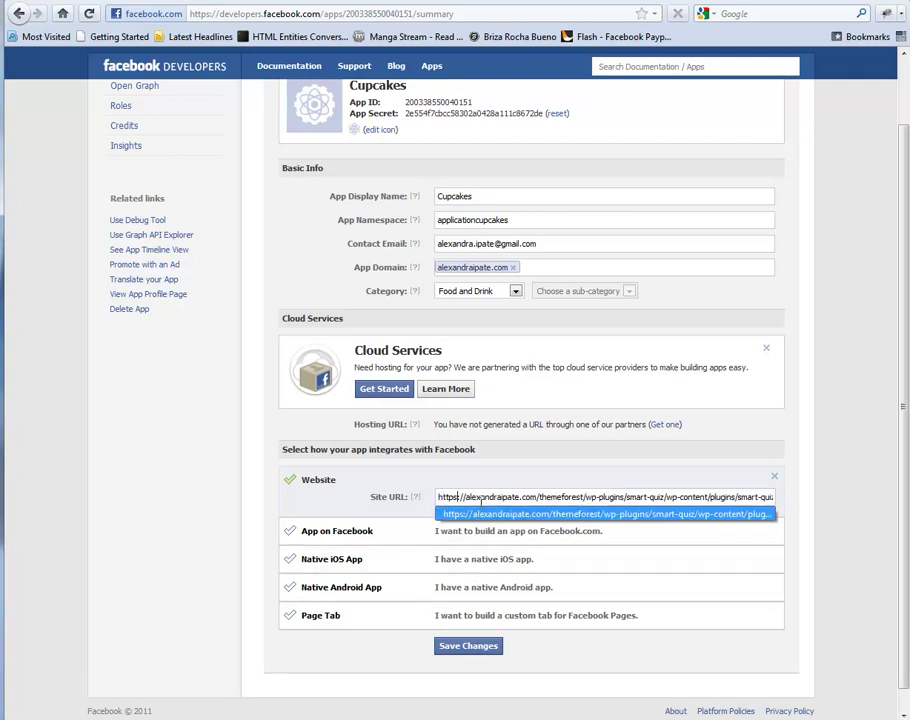
triple_click(481, 498)
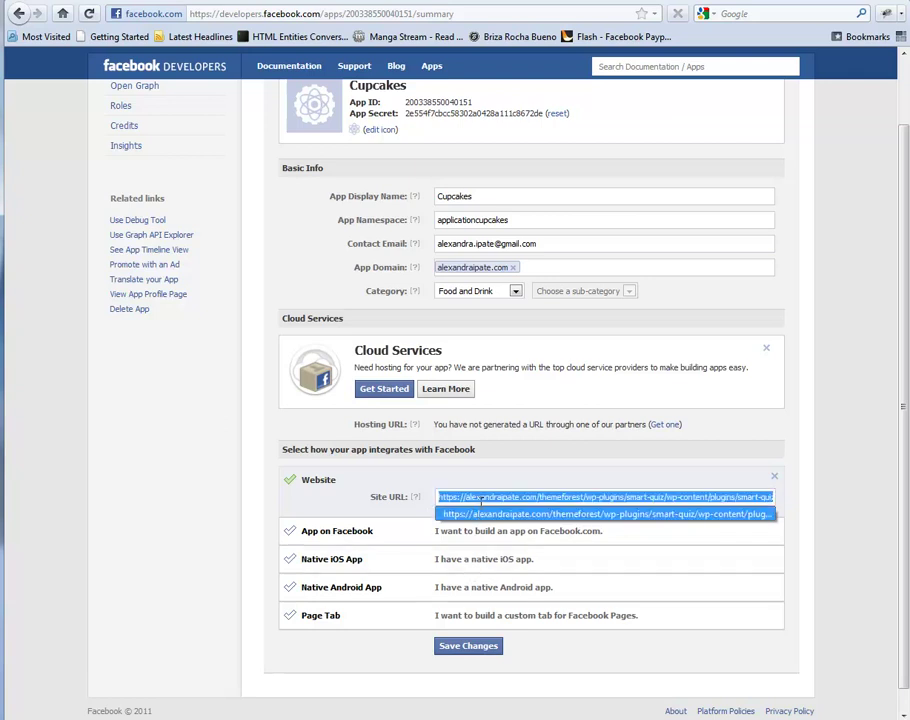
- Enable the App on Facebook integration and enter the https quiz app link as both Canvas URL and Secure Canvas URL
click(481, 538)
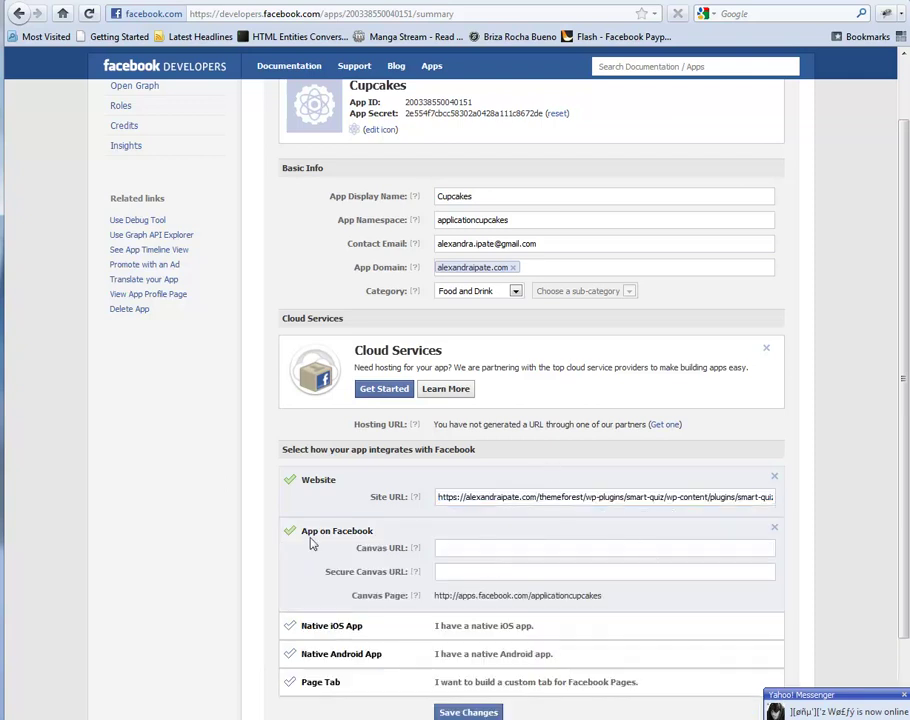
click(461, 548)
text(https://alexandraipate.com/themeforest/wp-plugins/smart-quiz/wp-content/plugins/smart-quiz/frontend/app.php?page=quiz)
click(459, 572)
text(https://alexandraipate.com/themeforest/wp-plugins/smart-quiz/wp-content/plugins/smart-quiz/frontend/app.php?page=quiz)
- Enable the Page Tab integration and name the page tab Cupcakes
scroll(388, 512, down, 2)
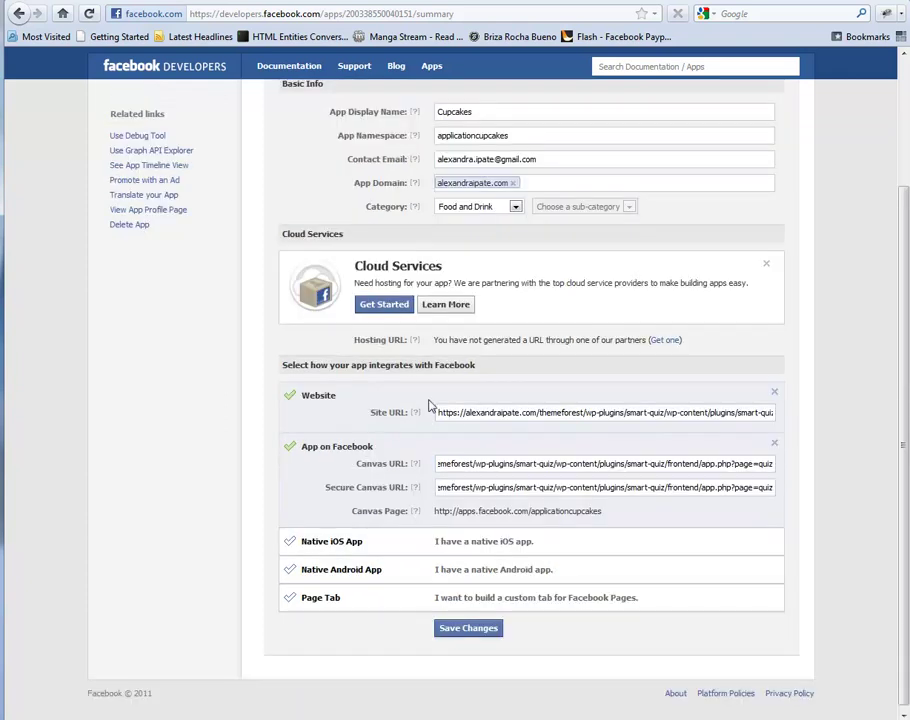
click(335, 608)
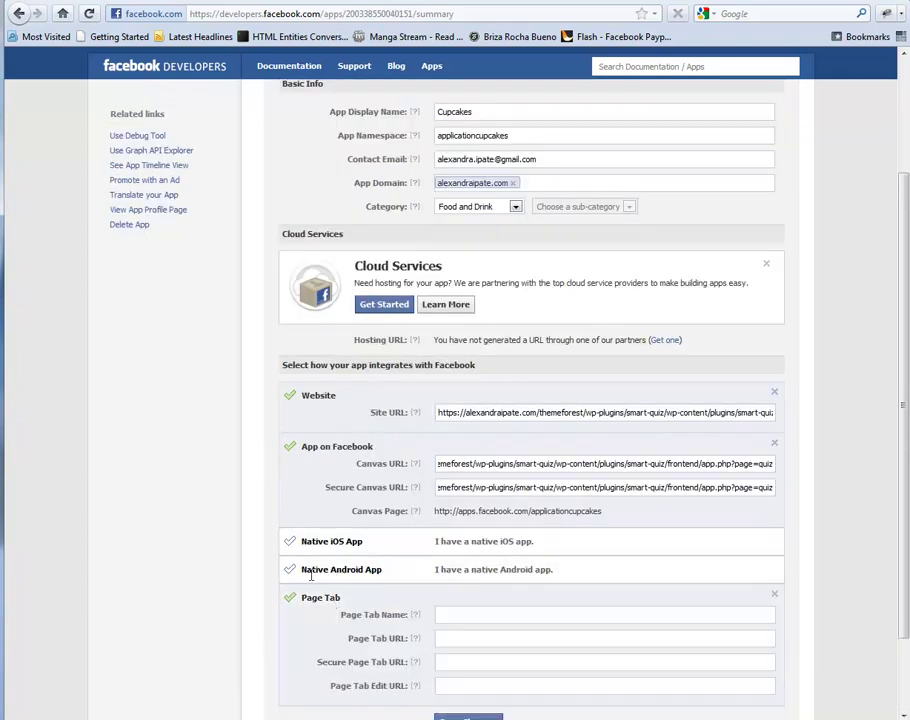
scroll(284, 437, down, 2)
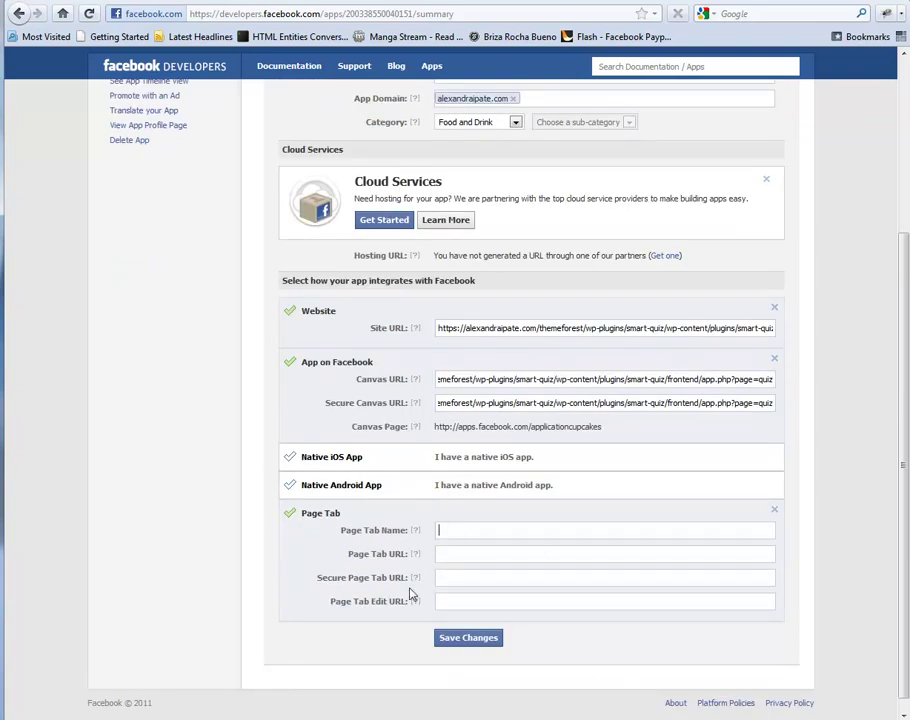
text(Cup)
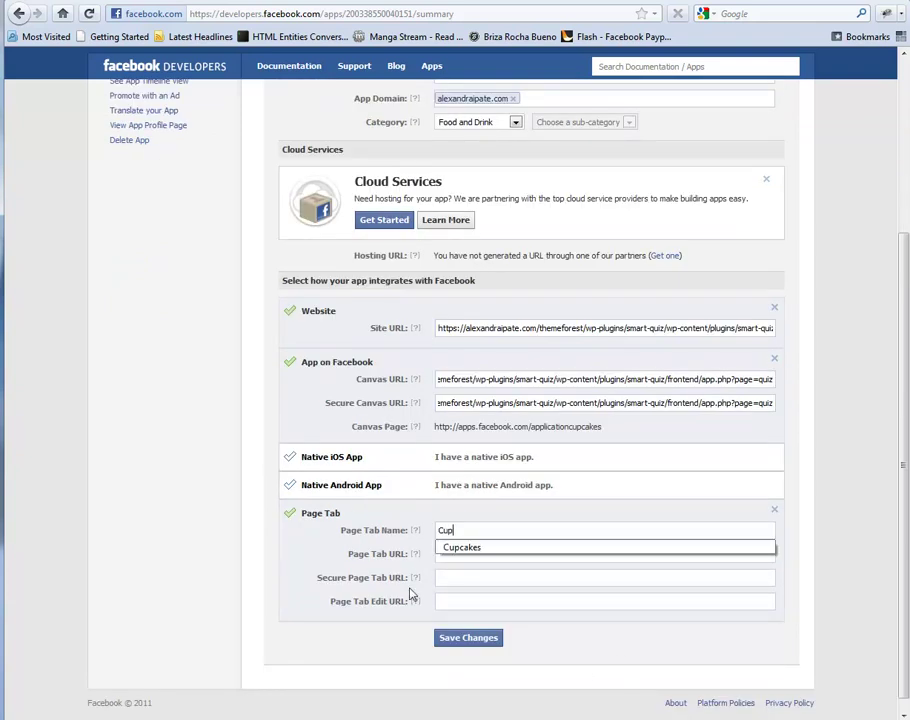
text(cakes)
- Fill the Page Tab URL, Secure Page Tab URL and Page Tab Edit URL with the https quiz app link and save the app settings
click(470, 563)
text(https://alexandraipate.com/themeforest/wp-plugins/smart-quiz/wp-content/plugins/smart-quiz/frontend/app.php?page=quiz)
click(457, 577)
text(https://alexandraipate.com/themeforest/wp-plugins/smart-quiz/wp-content/plugins/smart-quiz/frontend/app.php?page=quiz)
click(451, 605)
key(ctrl+v)
click(452, 640)
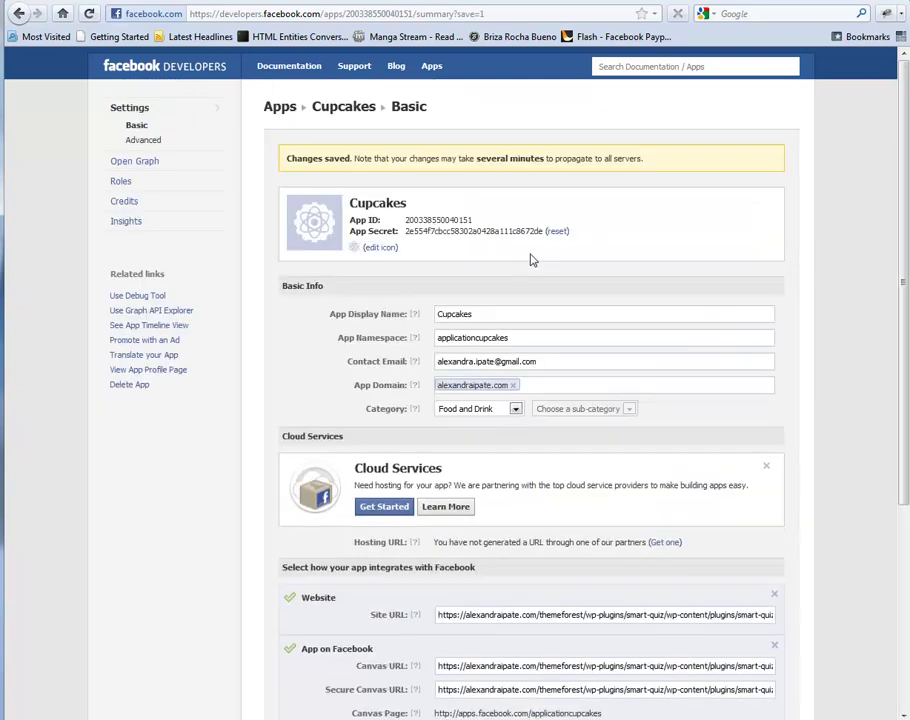
double_click(578, 158)
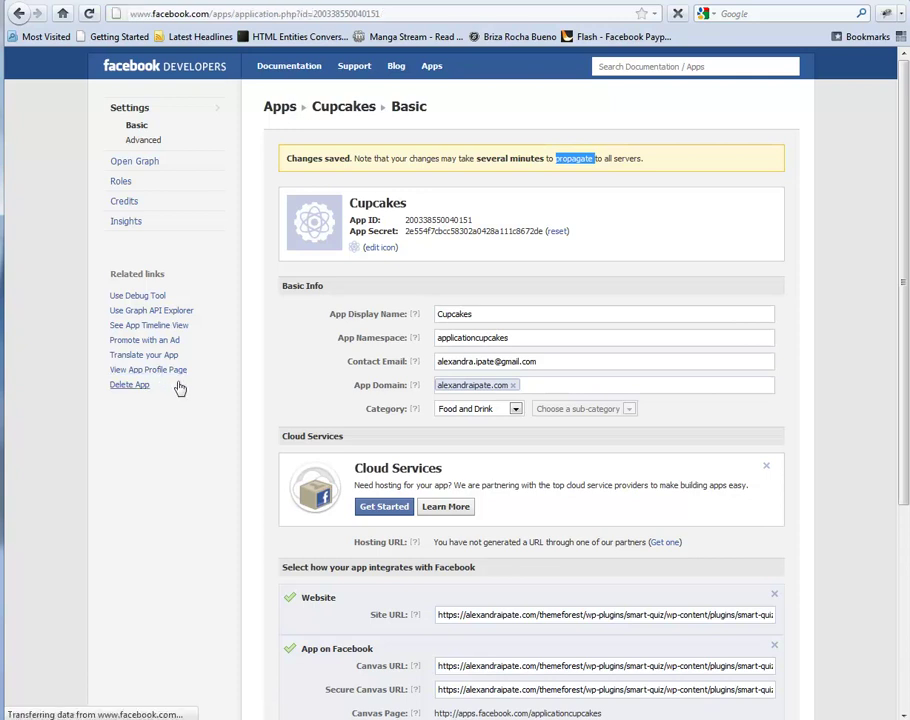
- From the app's profile page, add the app to the Cupcakes page that has no picture and open its Cupcakes tab
click(163, 372)
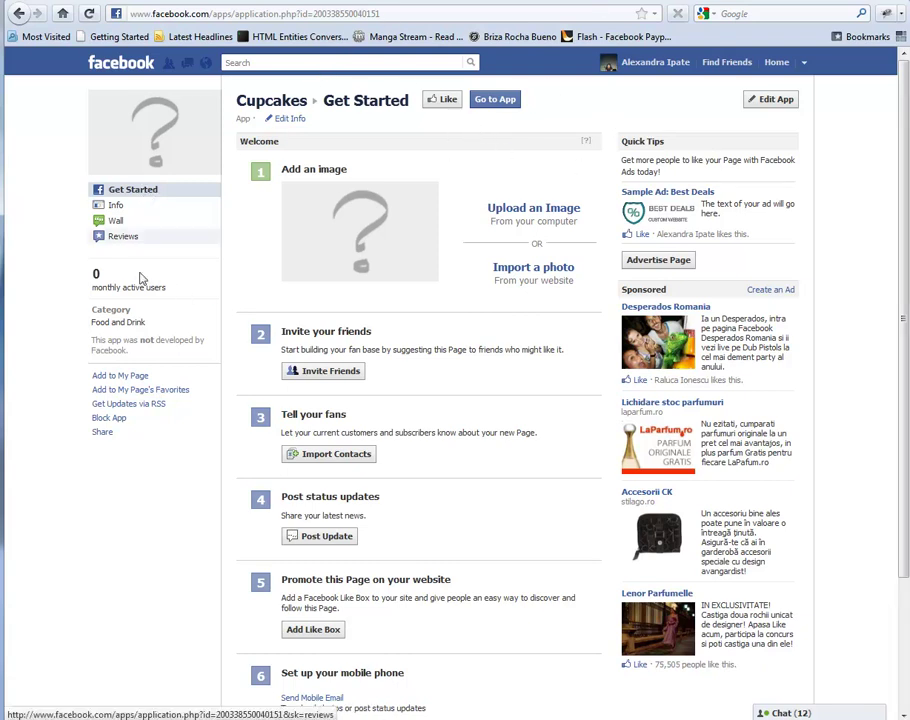
click(120, 376)
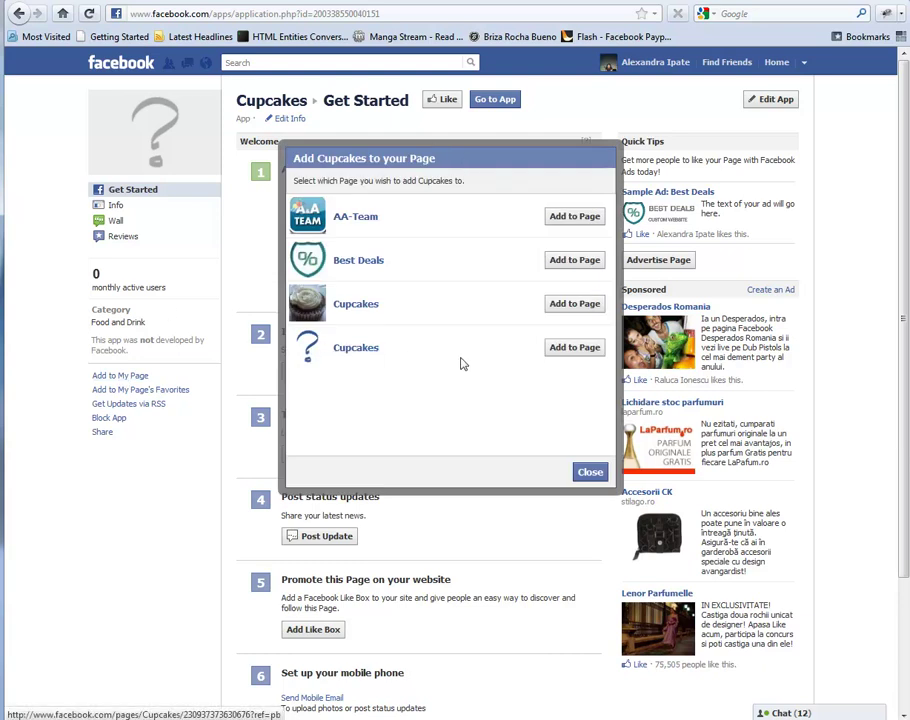
click(576, 348)
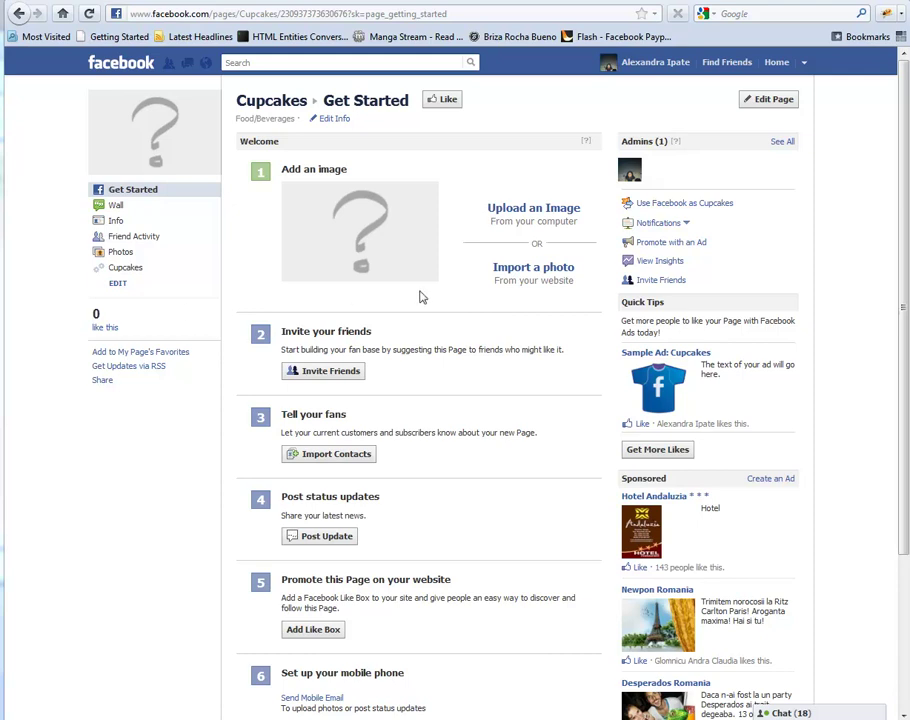
click(100, 268)
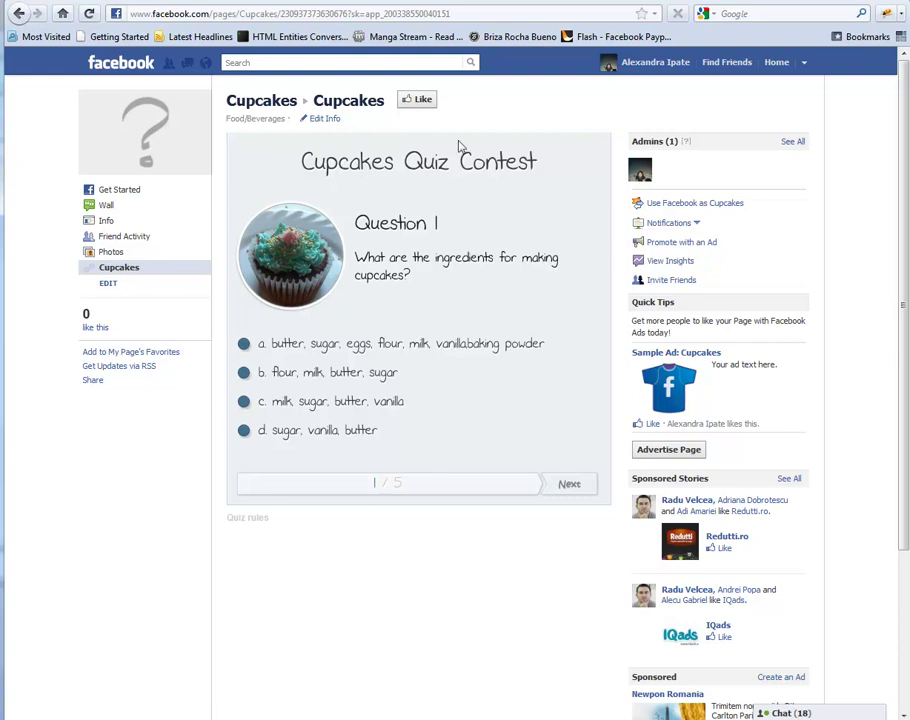
- Switch to the Smart-Quiz WordPress admin and look at the questions list and the blank form for adding a question
key(ctrl+Tab)
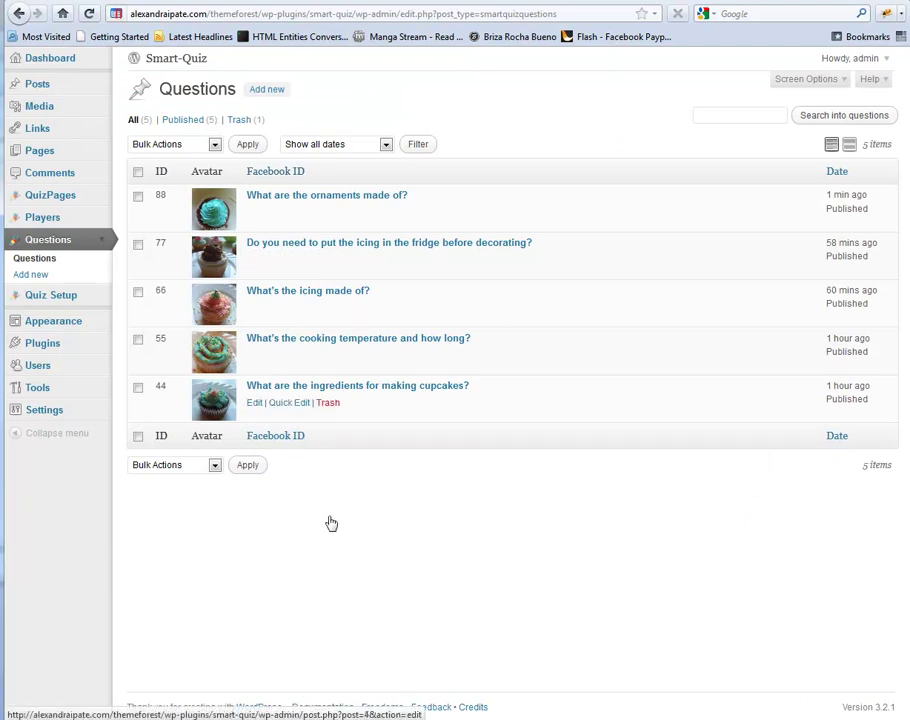
click(265, 91)
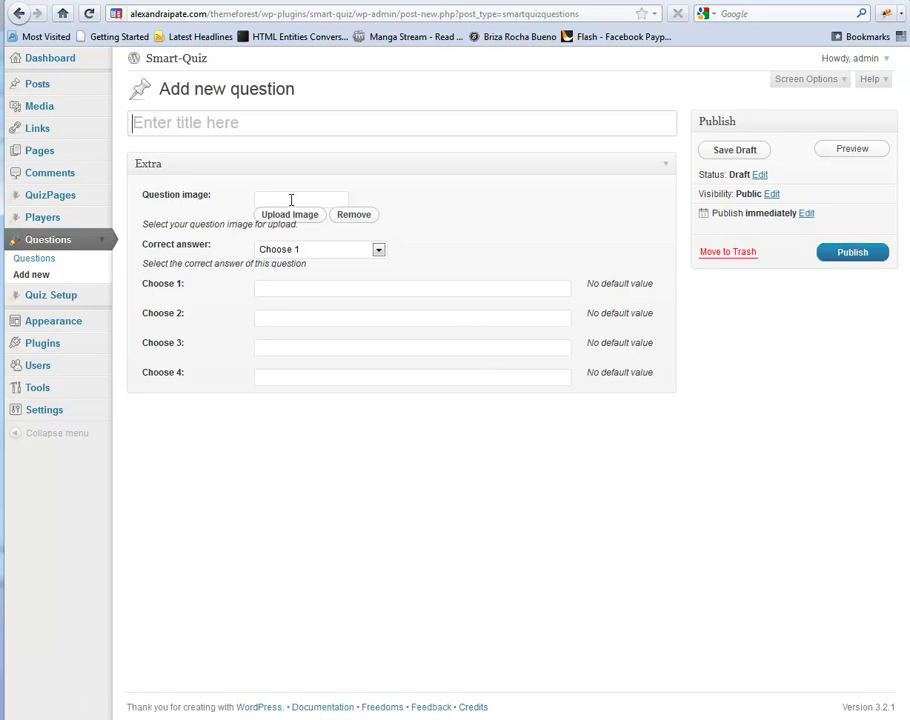
- Examine the quiz configuration's Facebook setup, quiz pages text, final page text and Share App settings
click(63, 299)
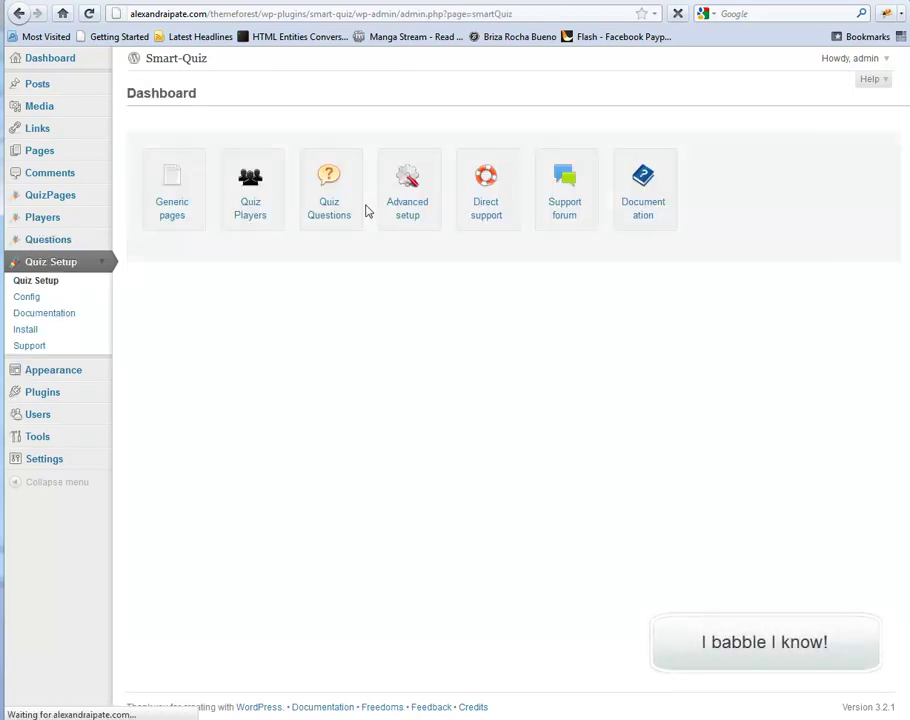
click(412, 268)
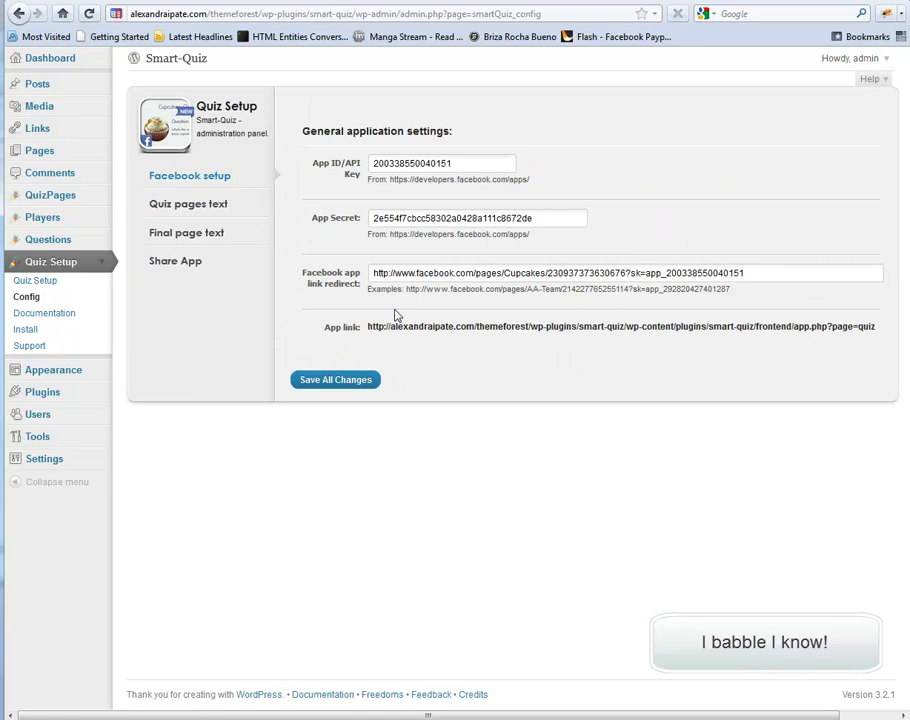
click(185, 205)
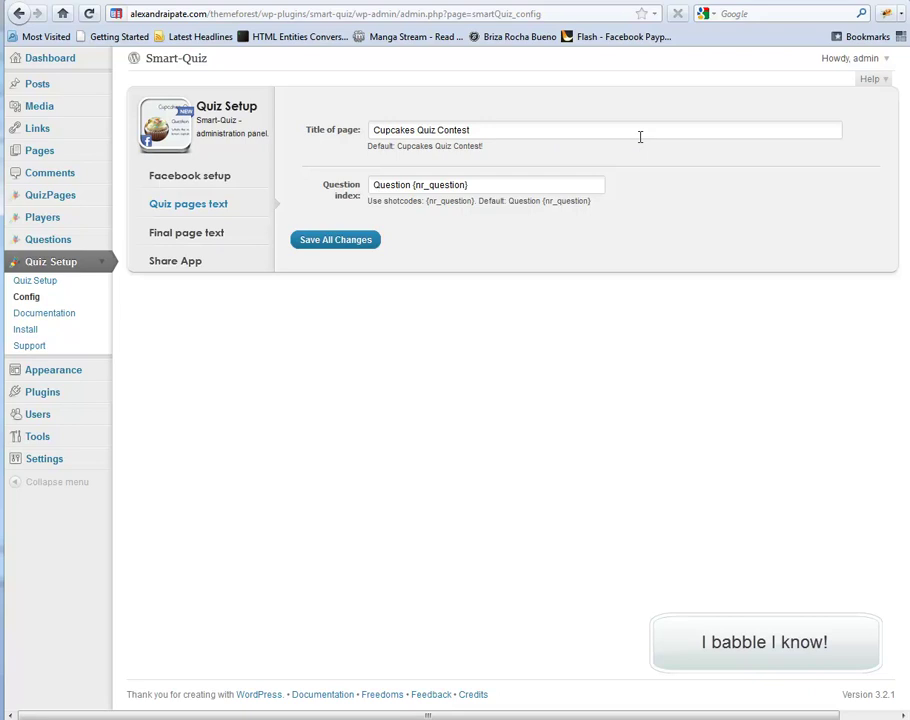
drag(473, 130, 362, 137)
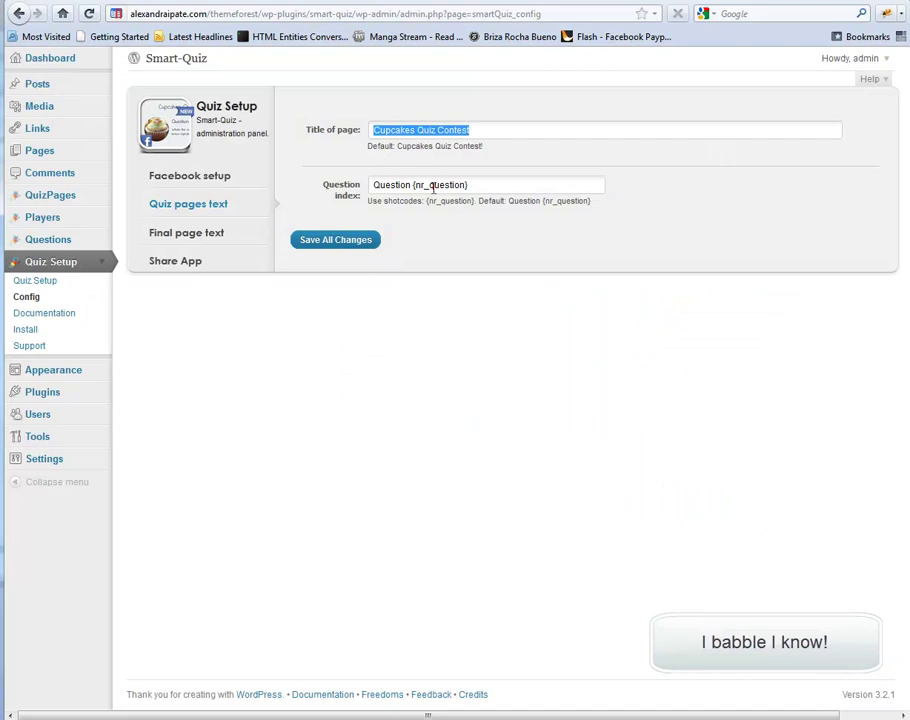
drag(479, 185, 296, 199)
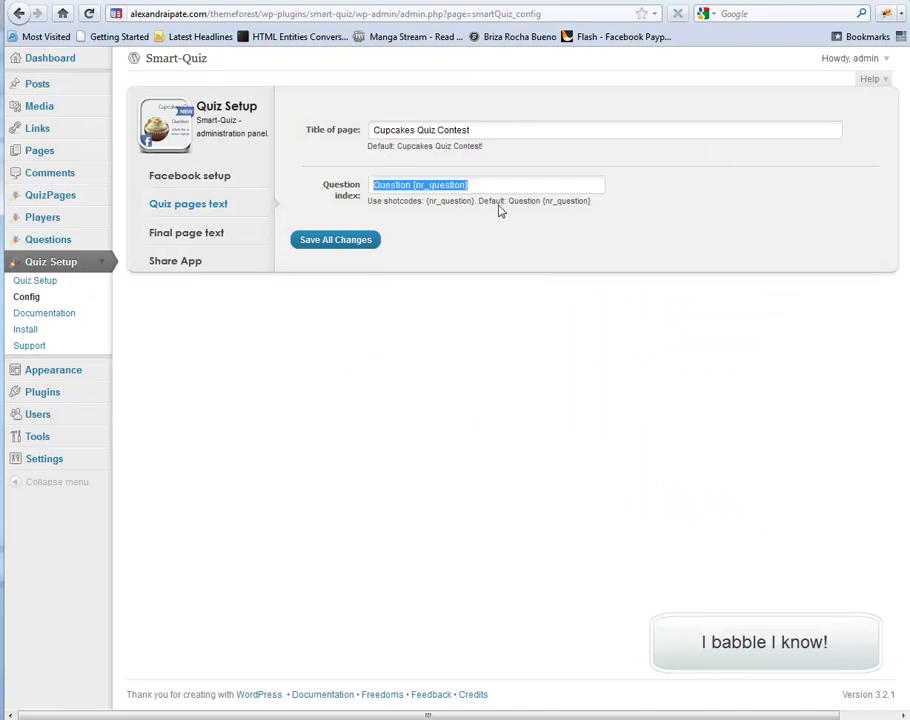
click(198, 234)
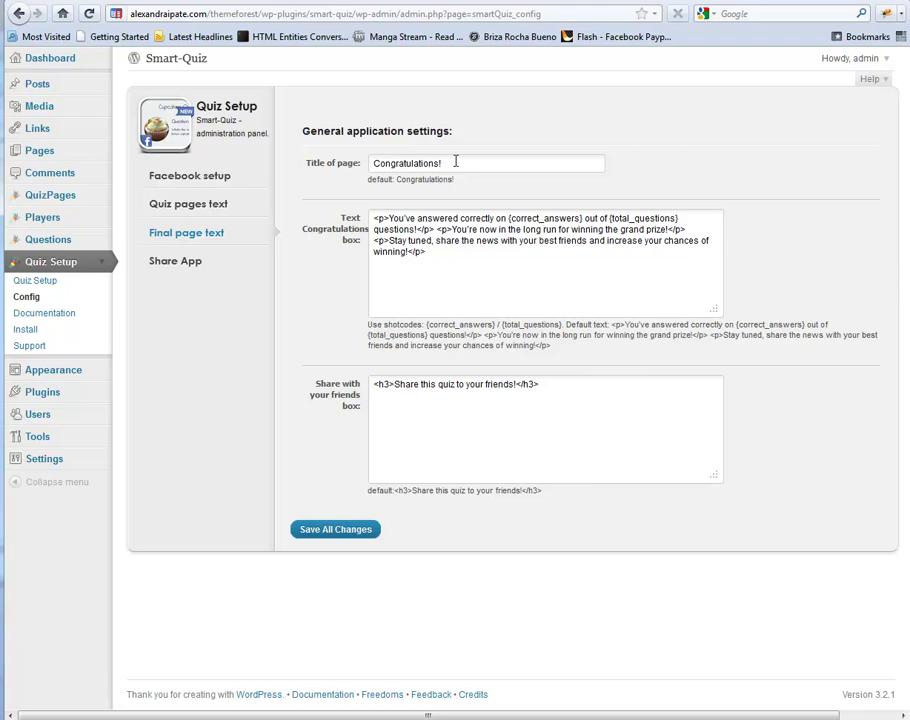
click(227, 270)
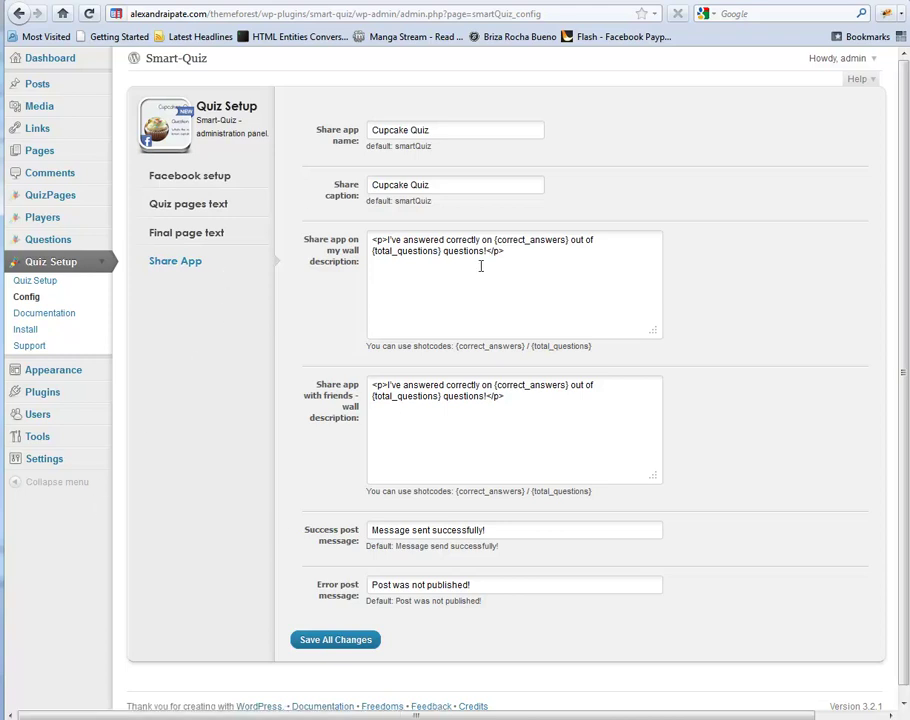
- In the Facebook setup, replace the Facebook app link redirect with the Cupcakes page's quiz tab address and save all changes
click(186, 178)
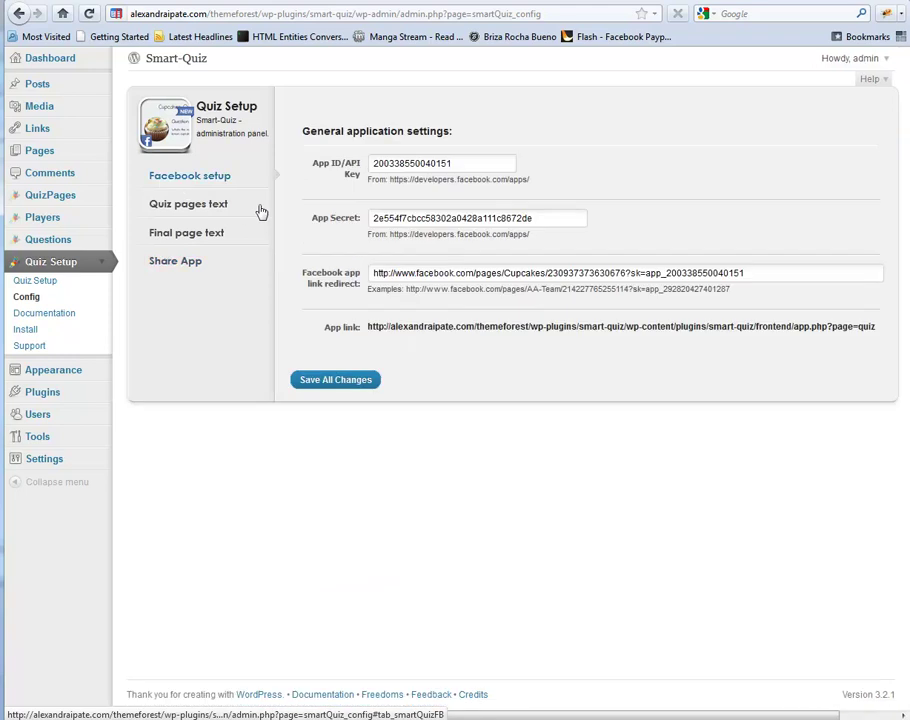
drag(373, 276, 712, 274)
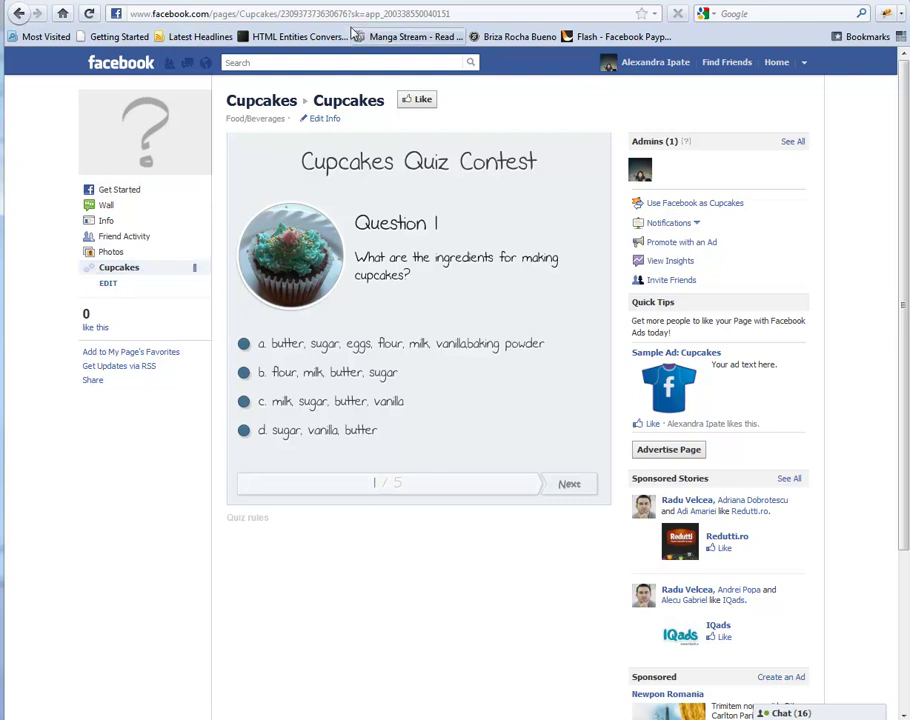
click(250, 13)
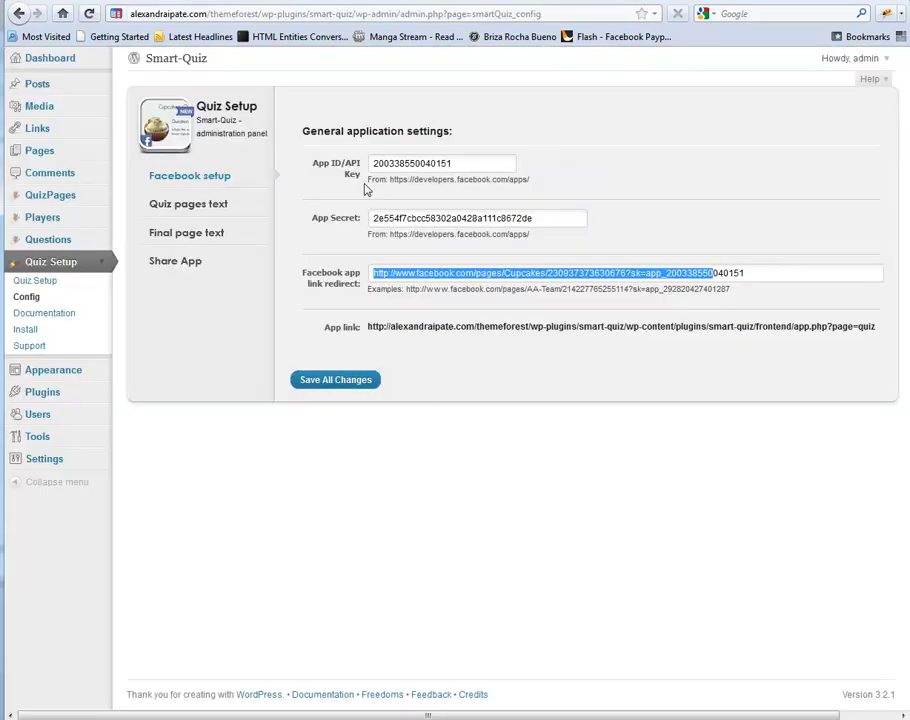
drag(408, 273, 368, 289)
click(402, 283)
key(ctrl+a)
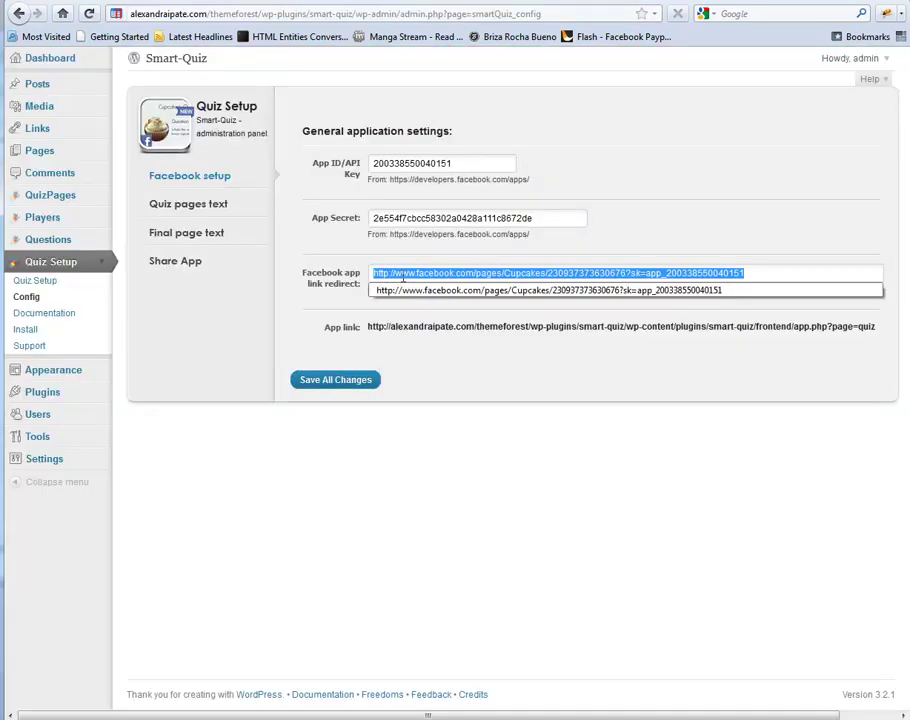
click(403, 279)
click(325, 385)
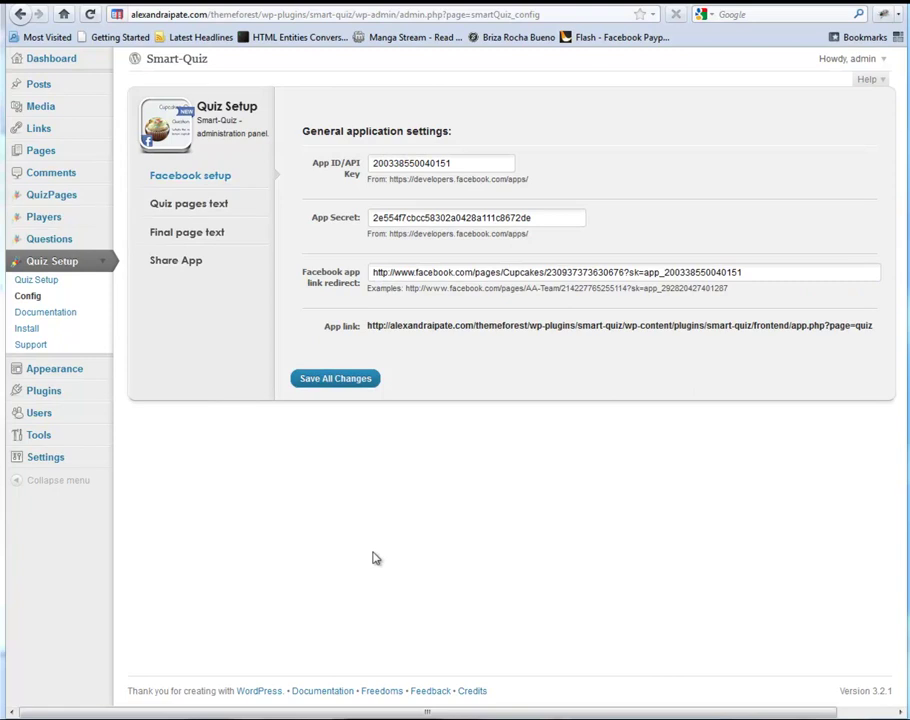
click(330, 384)
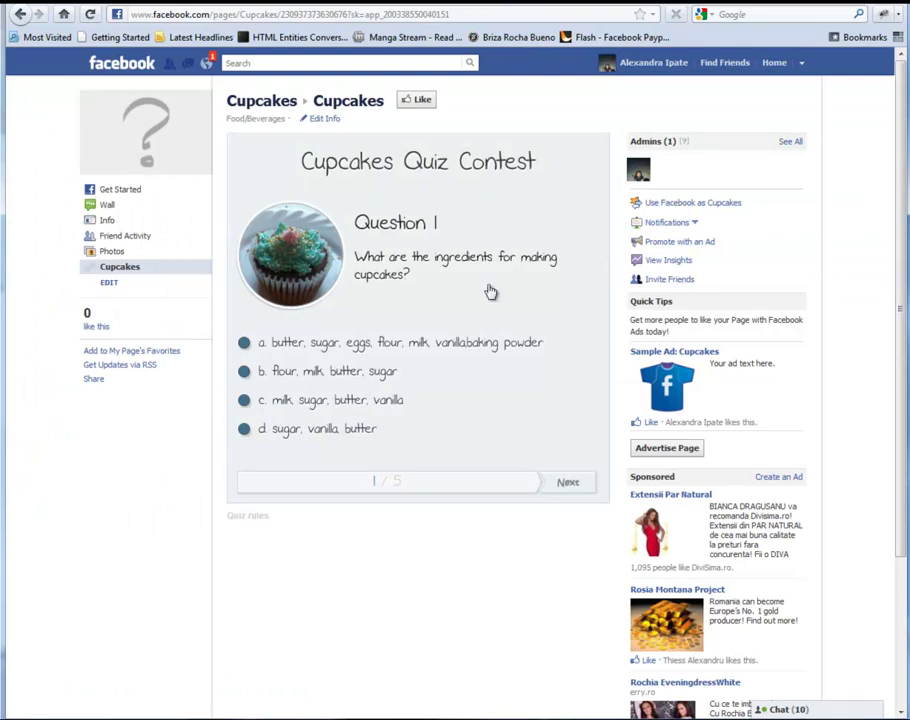
- Answer questions 1 to 3 of the Cupcakes quiz with a, b and b, trying once to advance past question 3 unanswered
click(572, 483)
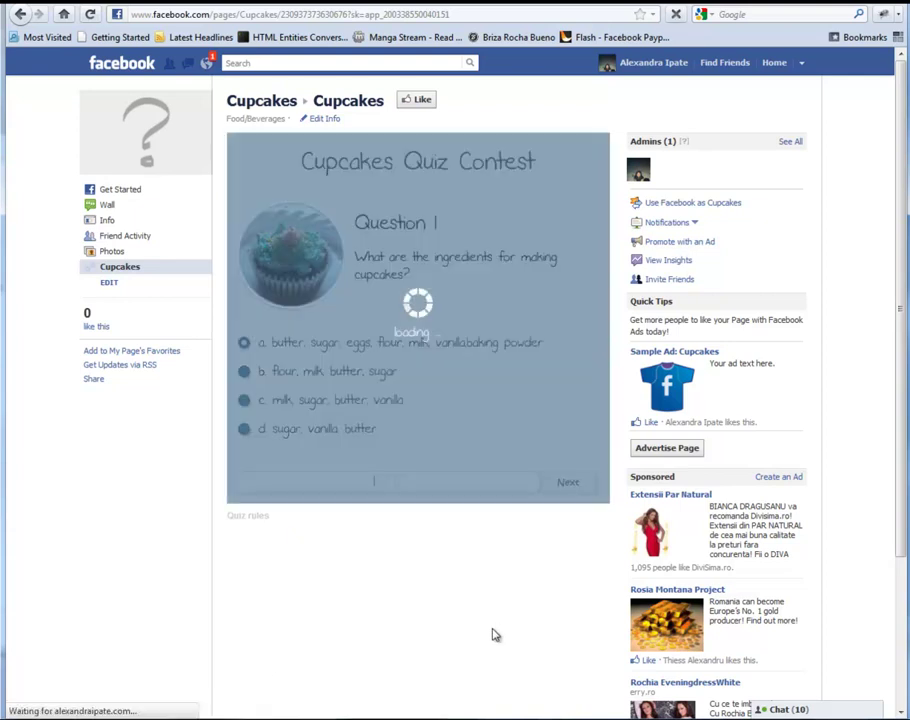
click(335, 372)
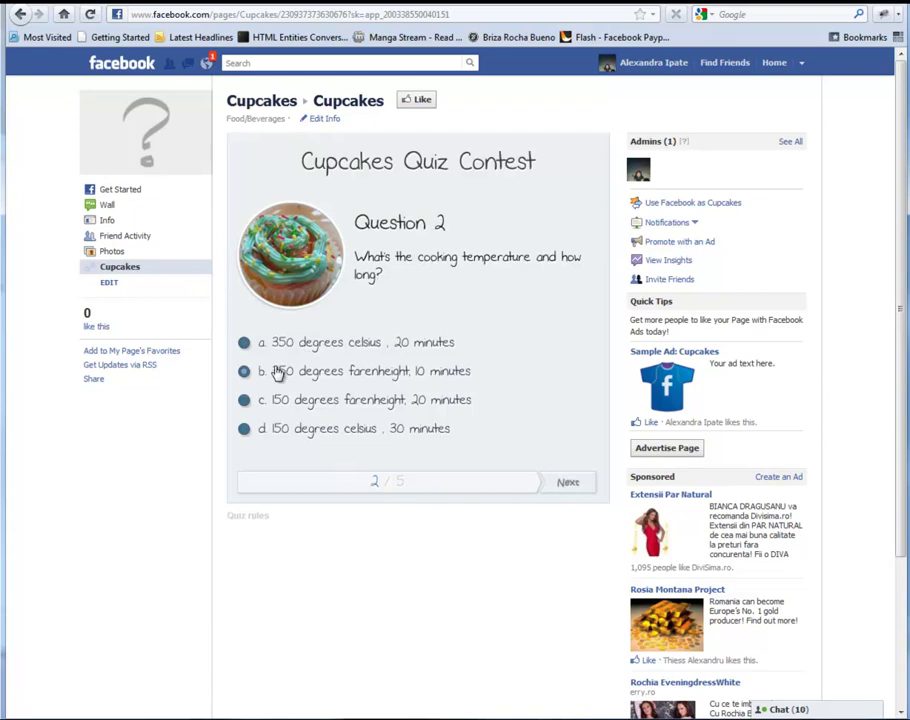
click(566, 484)
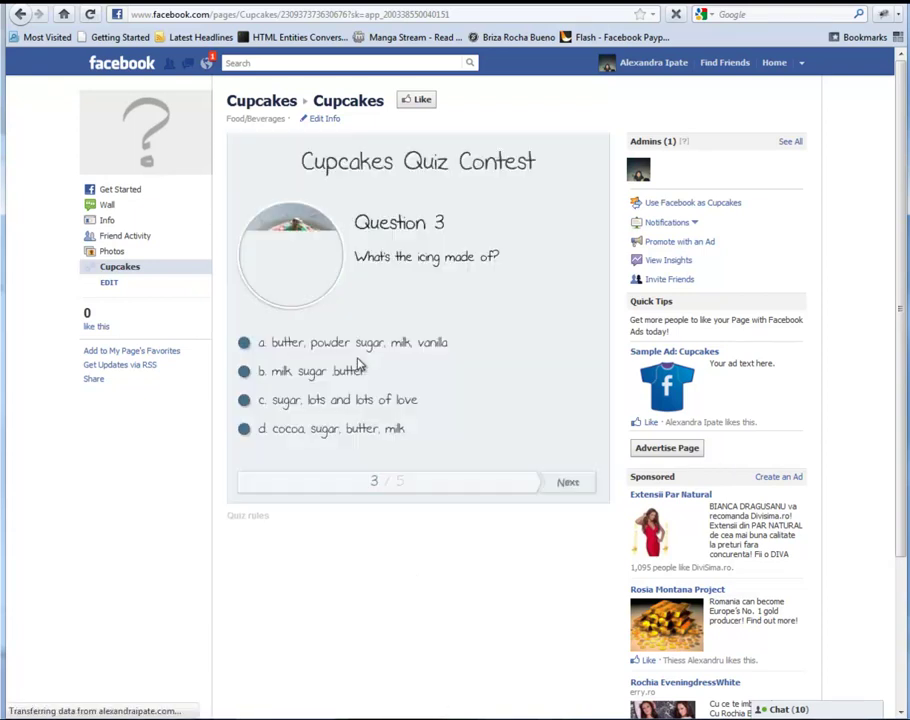
click(576, 486)
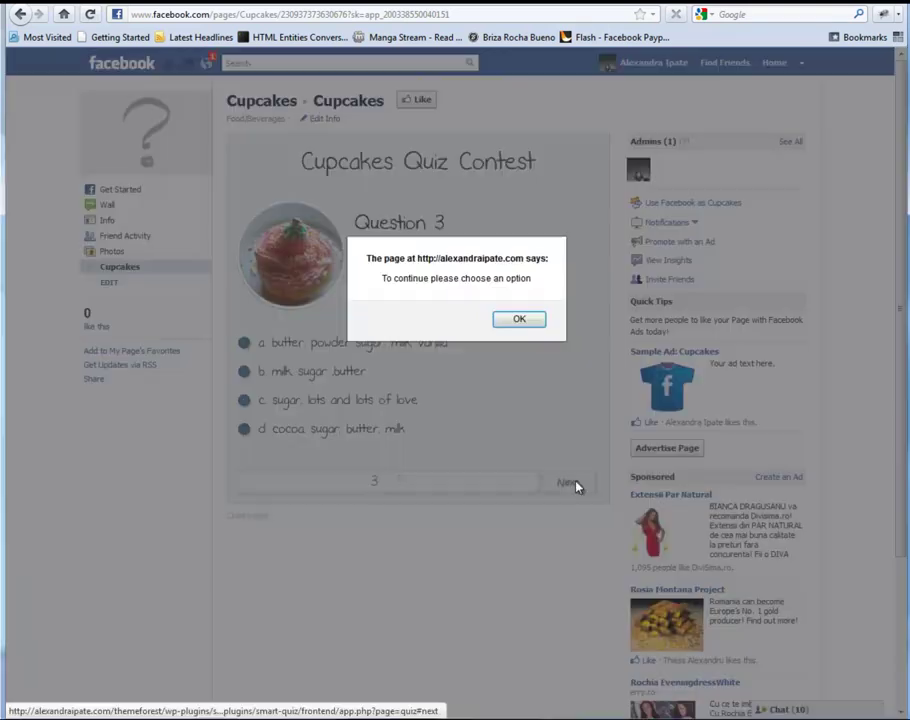
click(517, 320)
click(299, 372)
click(556, 486)
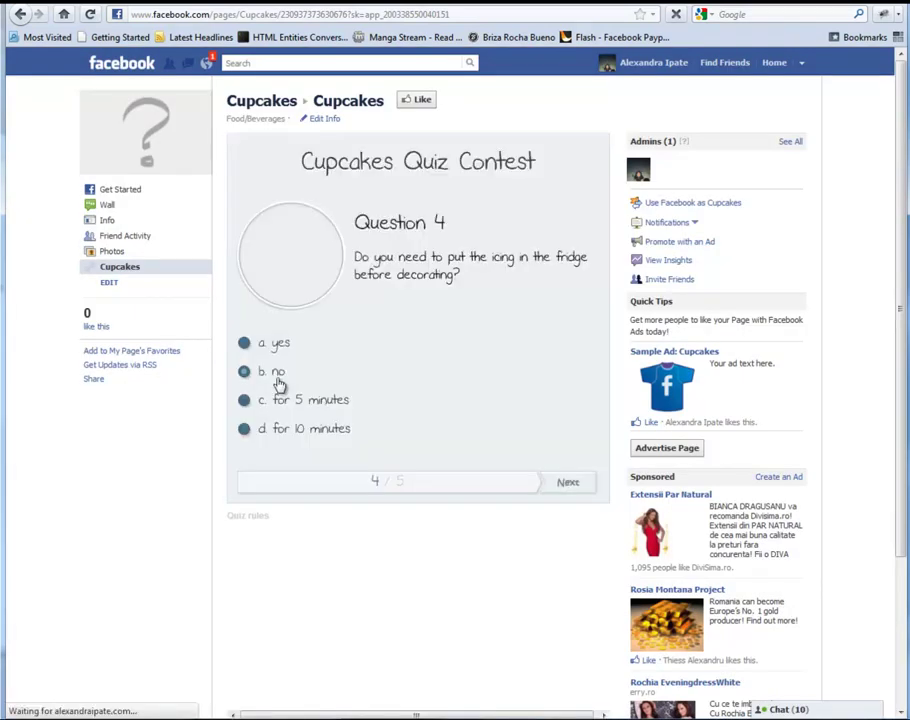
- Answer question 4 with "for 5 minutes" and question 5 with "sugar", and finish the quiz
click(275, 406)
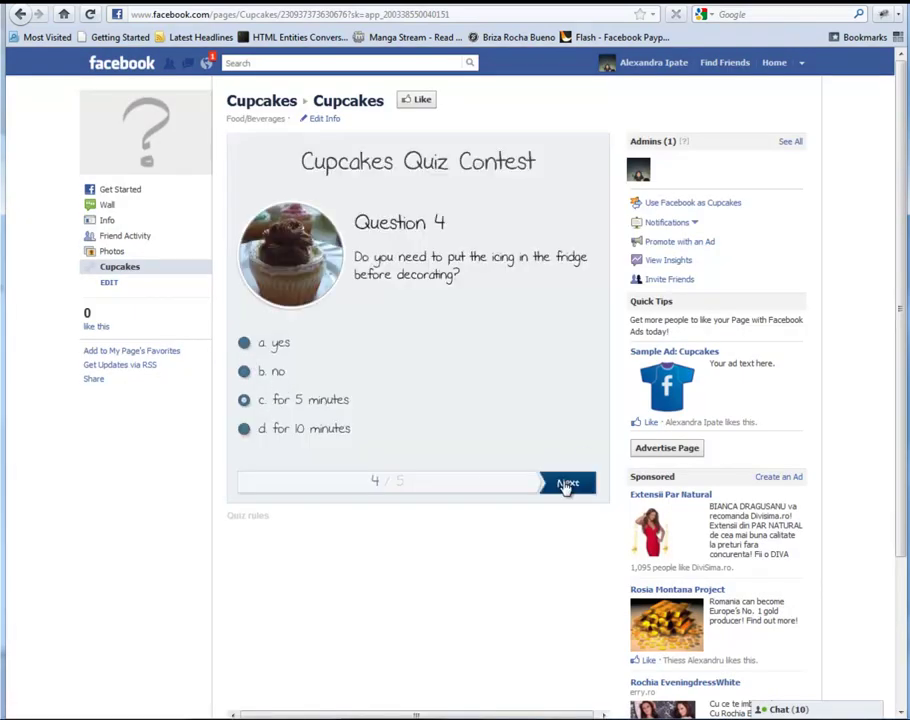
click(565, 483)
click(262, 347)
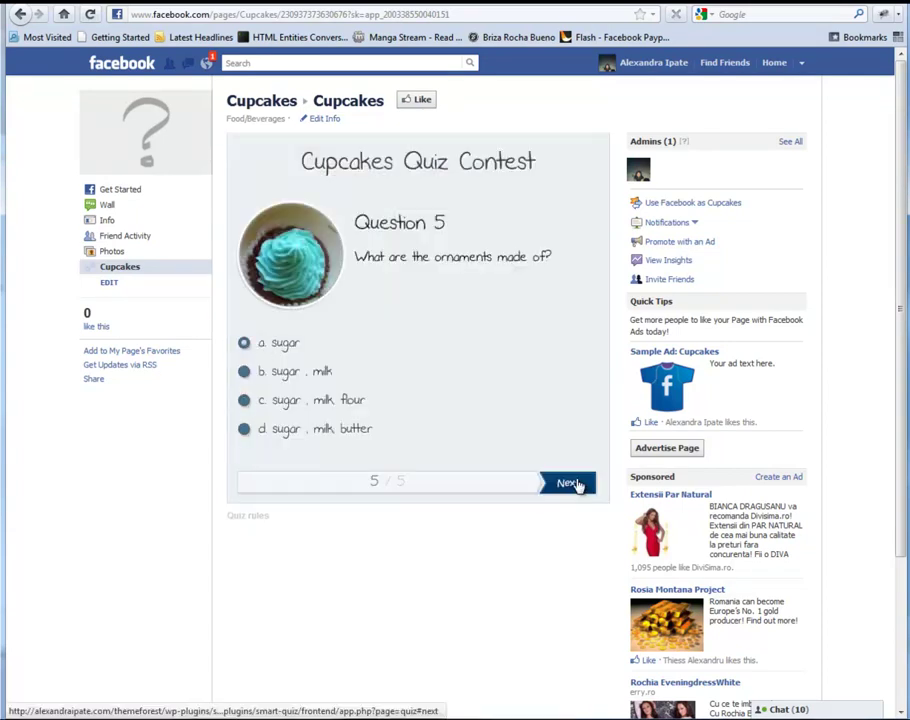
click(569, 482)
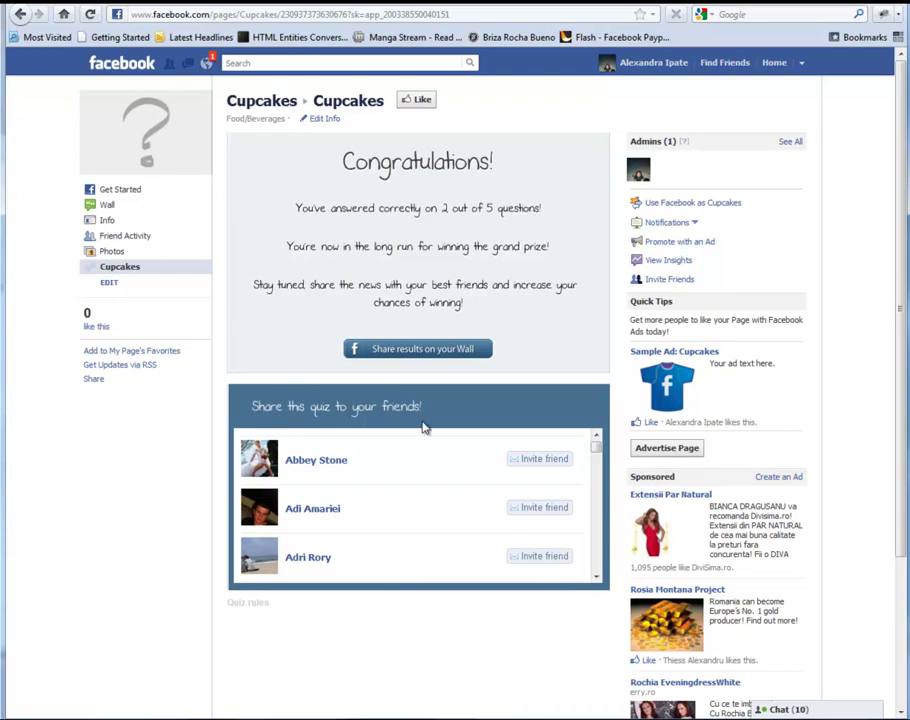
- Share the quiz results on the Facebook wall and look through the list of friends to invite
click(407, 353)
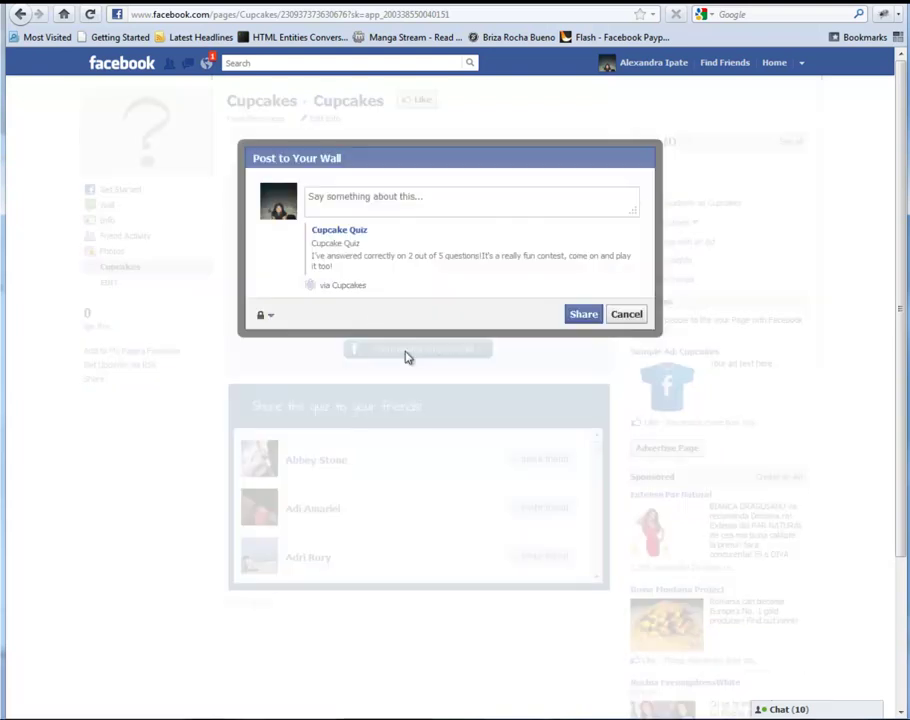
click(583, 316)
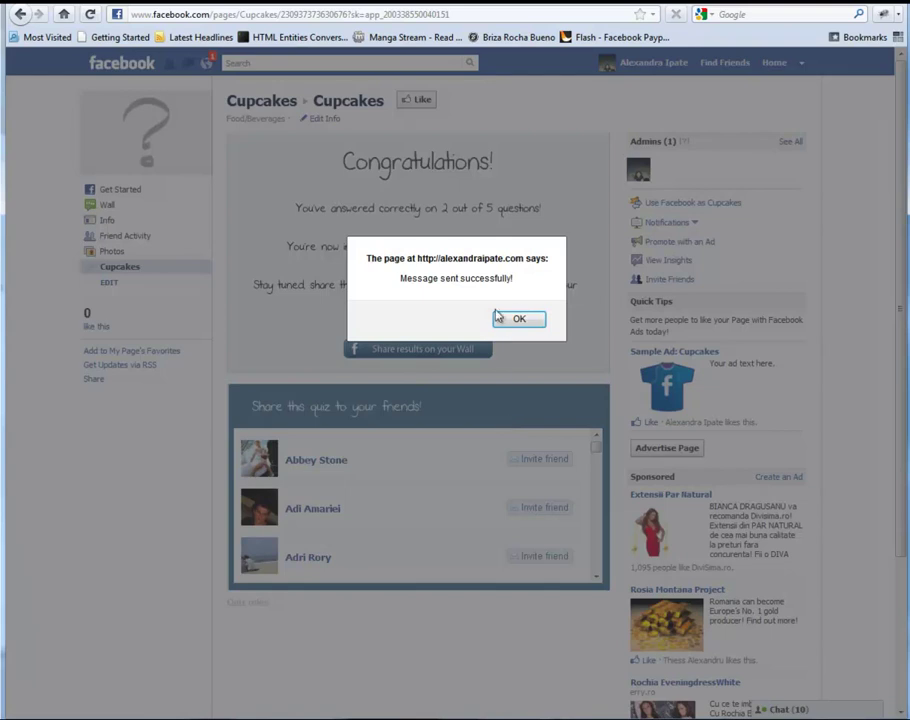
click(517, 319)
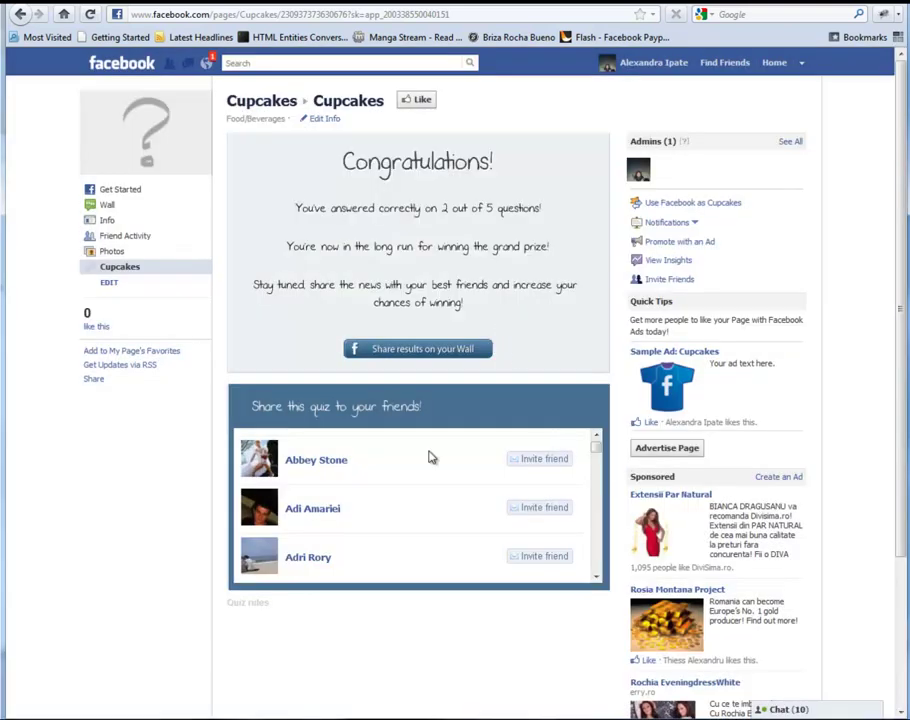
scroll(406, 456, down, 8)
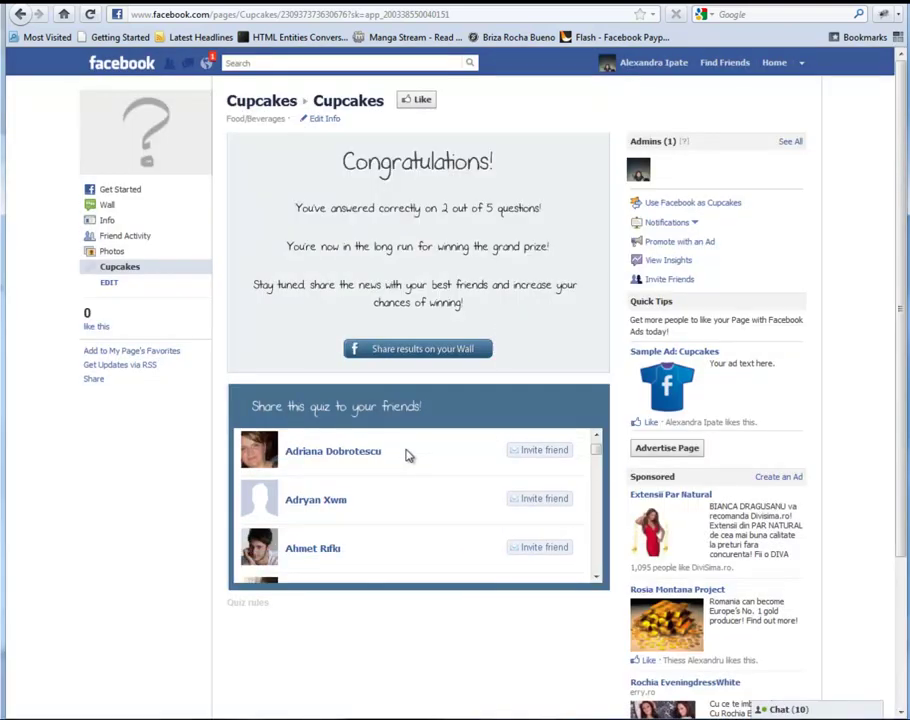
scroll(441, 470, up, 5)
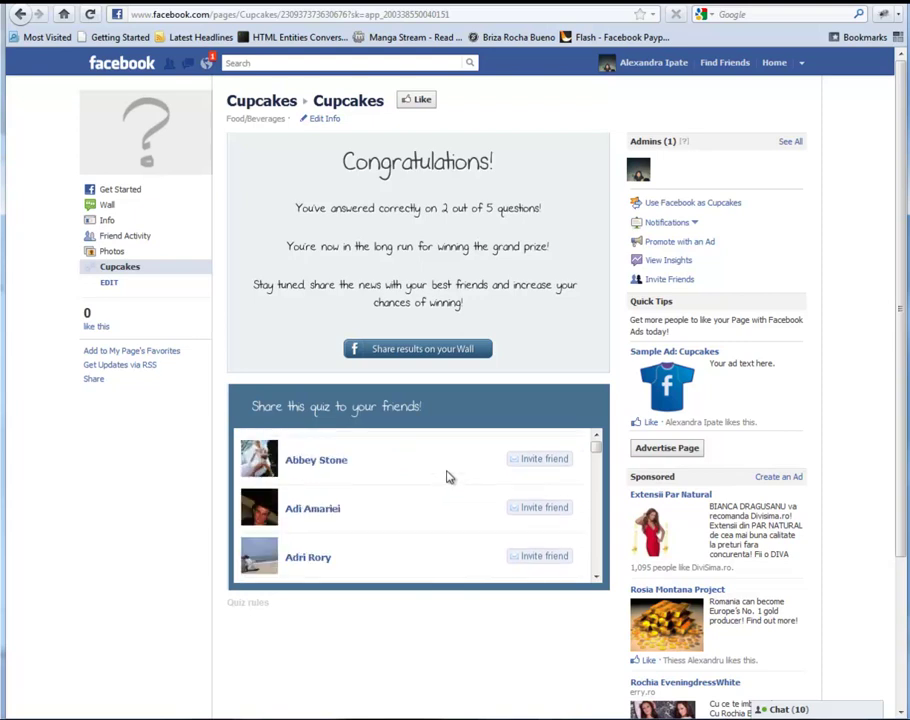
- Reload the Cupcakes quiz, examine the text of its About page and return to the first question
key(F5)
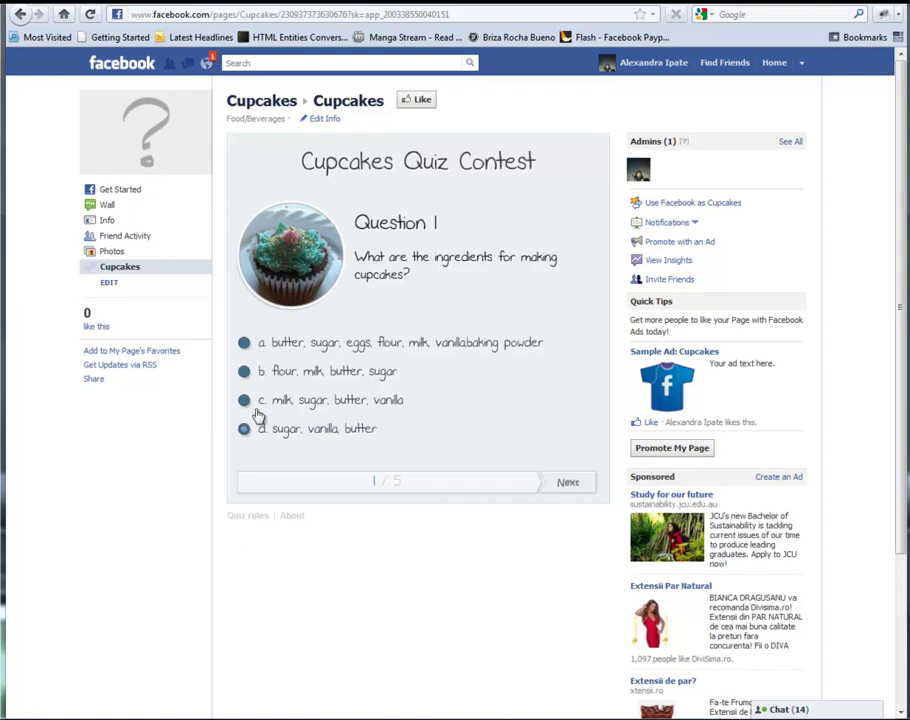
click(193, 5)
drag(180, 167, 114, 172)
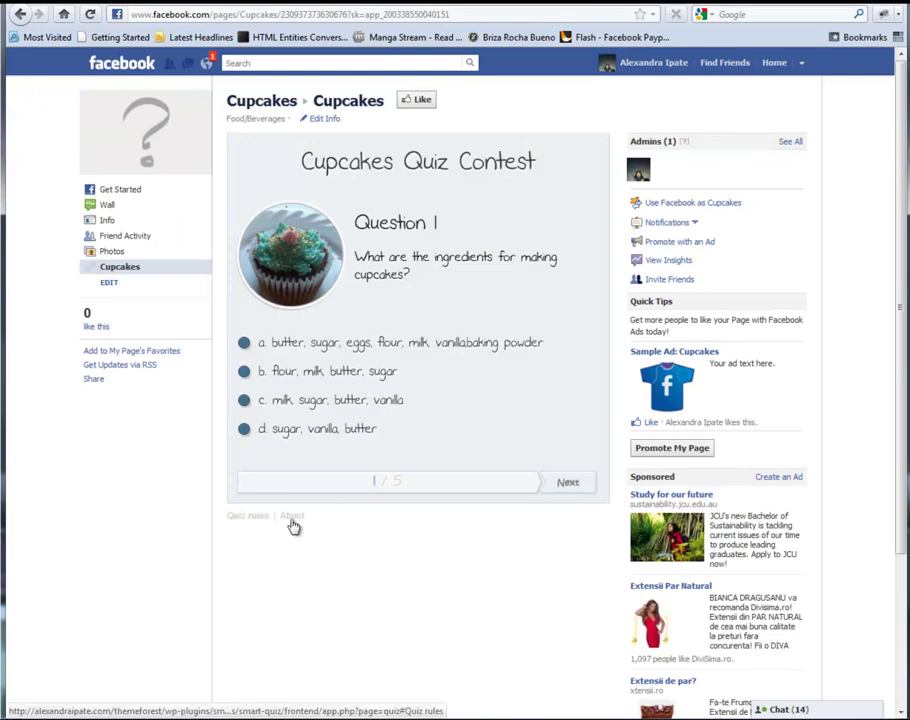
click(292, 518)
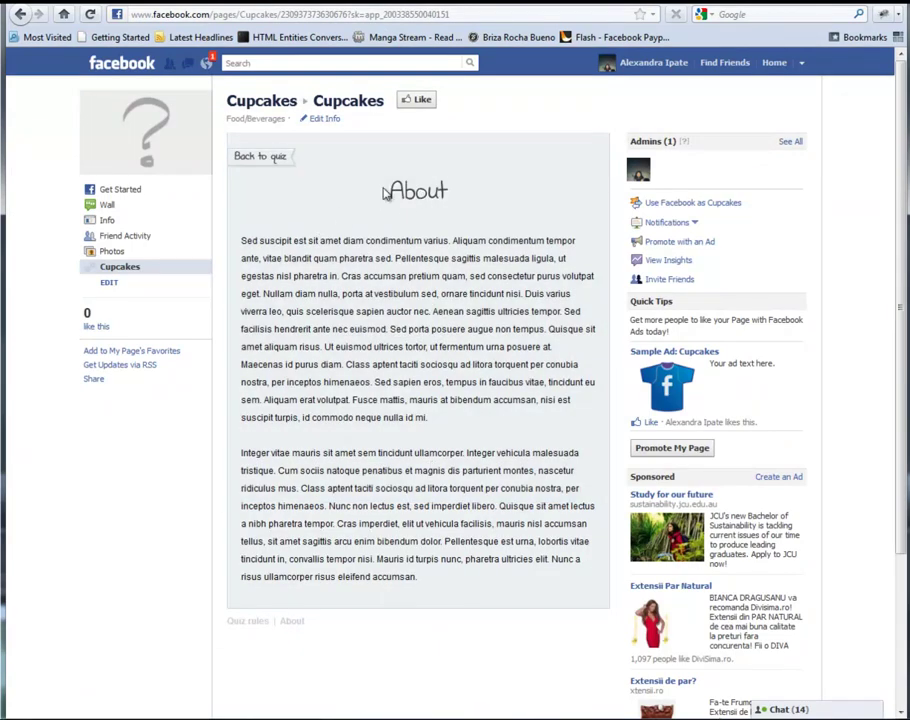
drag(244, 242, 466, 559)
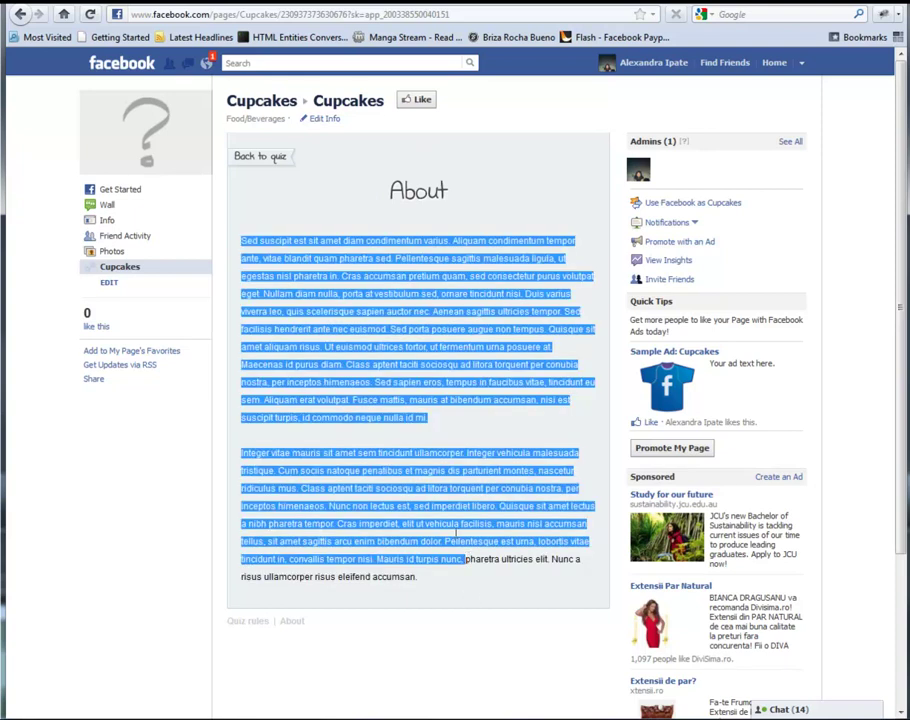
click(466, 559)
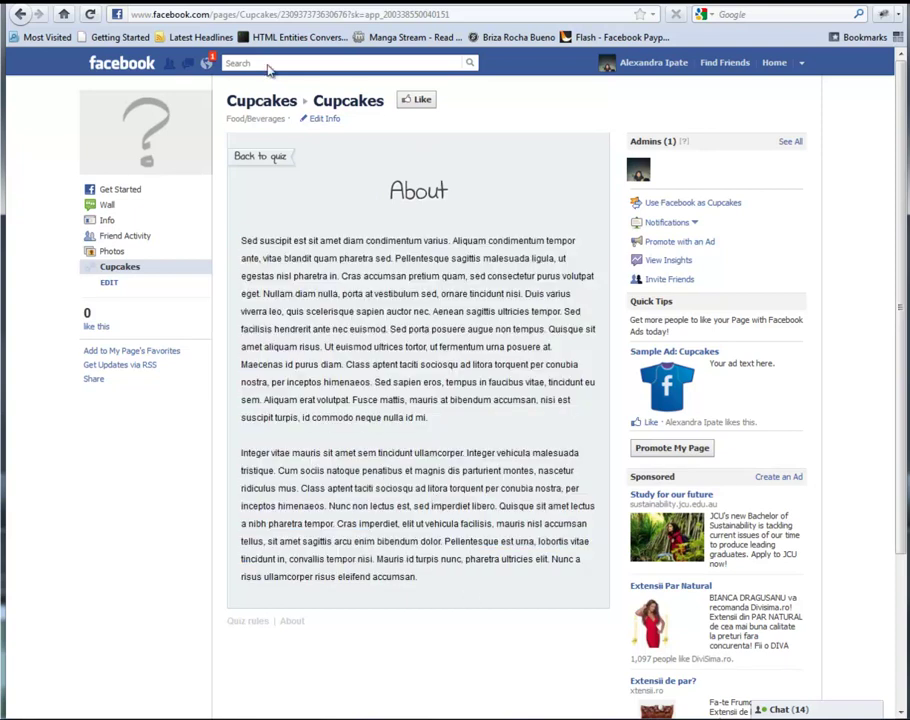
click(268, 162)
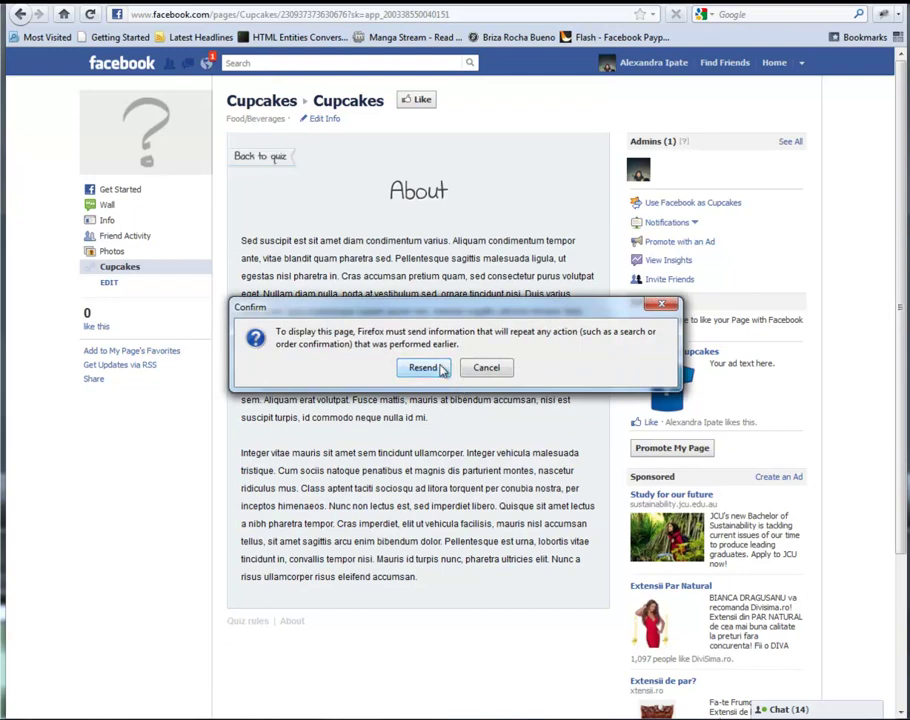
click(441, 369)
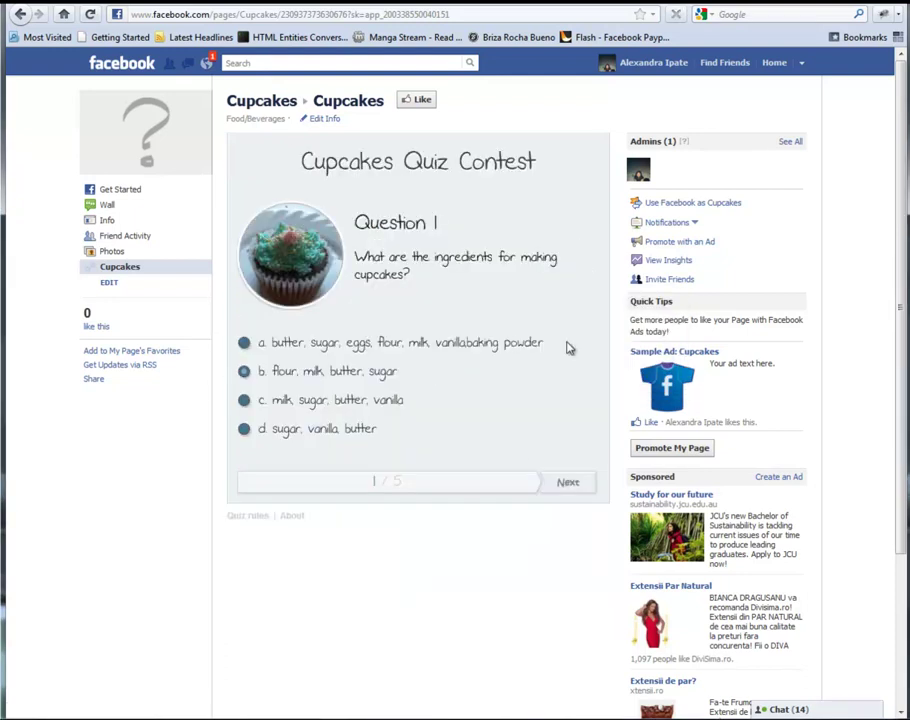